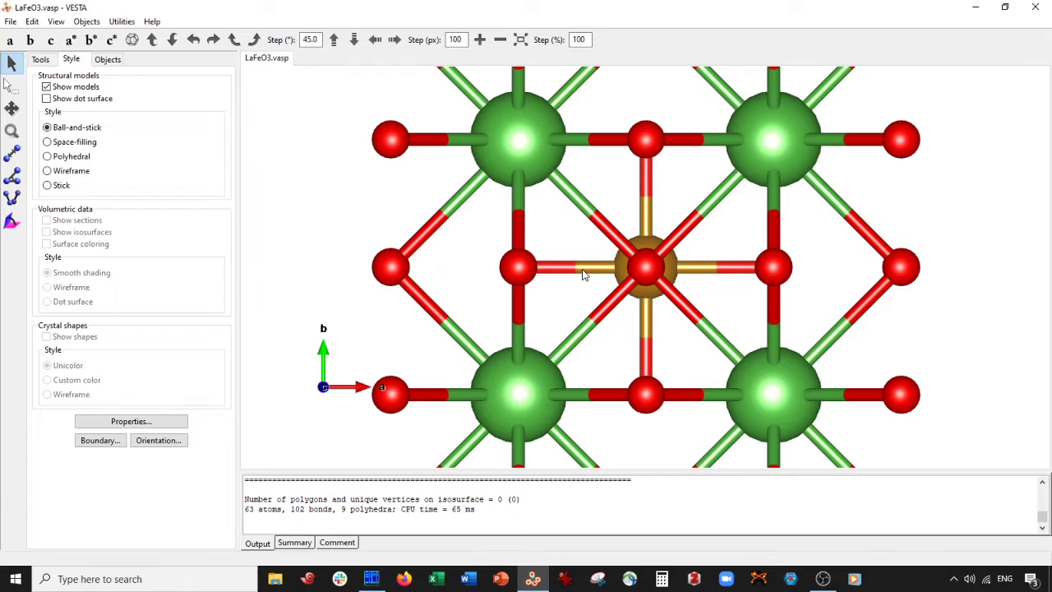
Step: Rotate the LaFeO3 cell to an oblique view and list a La1 atom's coordinates and occupancy
left_click_drag(582, 275, 738, 261)
left_click_drag(685, 240, 637, 224)
left_click(553, 189)
Step: View down c and list the central Fe1 atom's site info, then rotate to inspect
left_click_drag(657, 146, 782, 212)
left_click(644, 260)
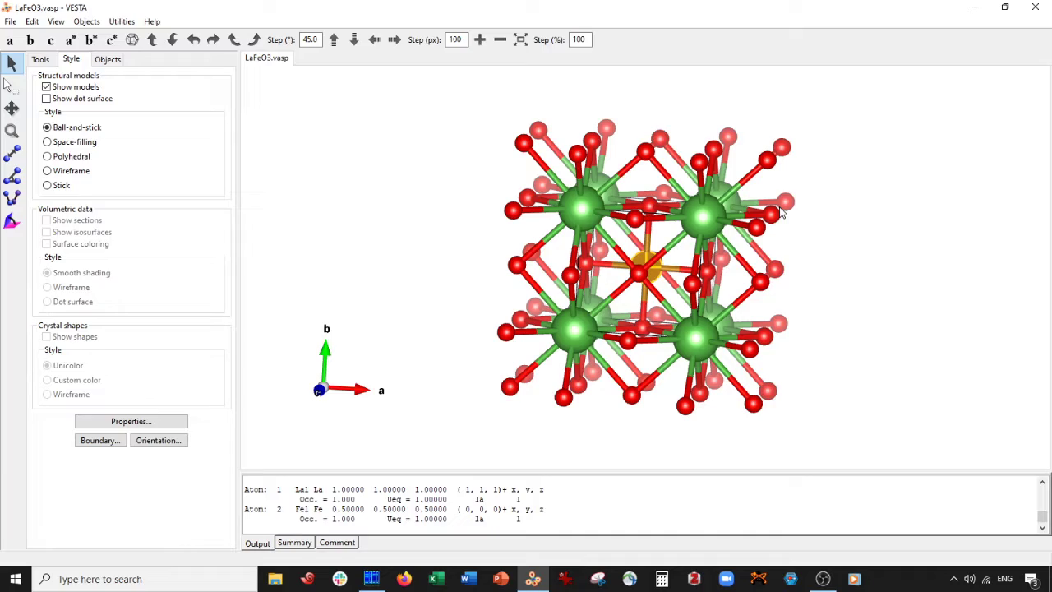
mouse_move(772, 232)
left_mouse_down()
mouse_move(813, 251)
mouse_move(761, 247)
left_mouse_up()
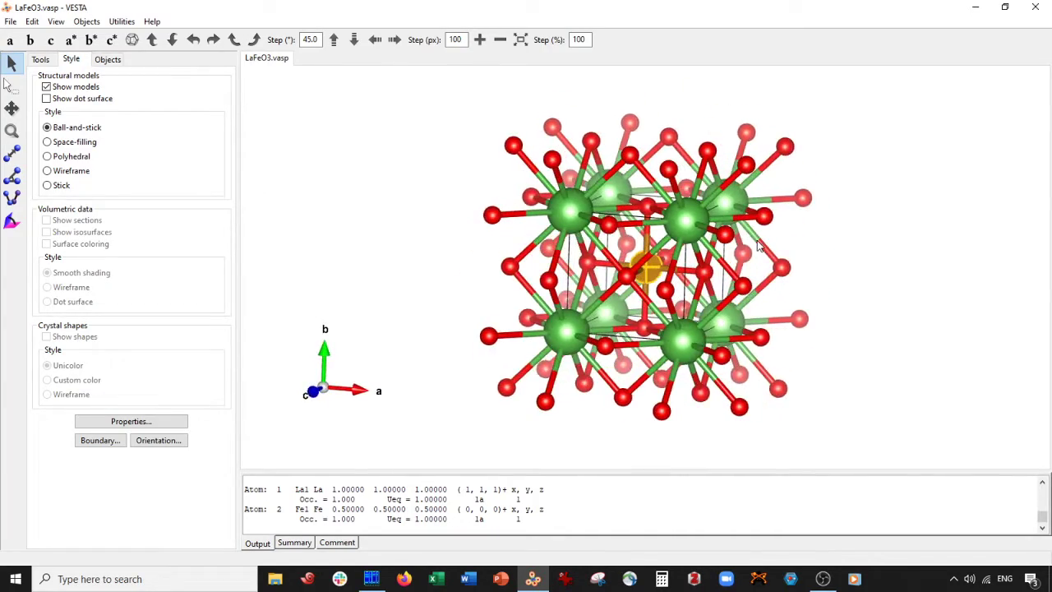
left_click_drag(615, 247, 703, 258)
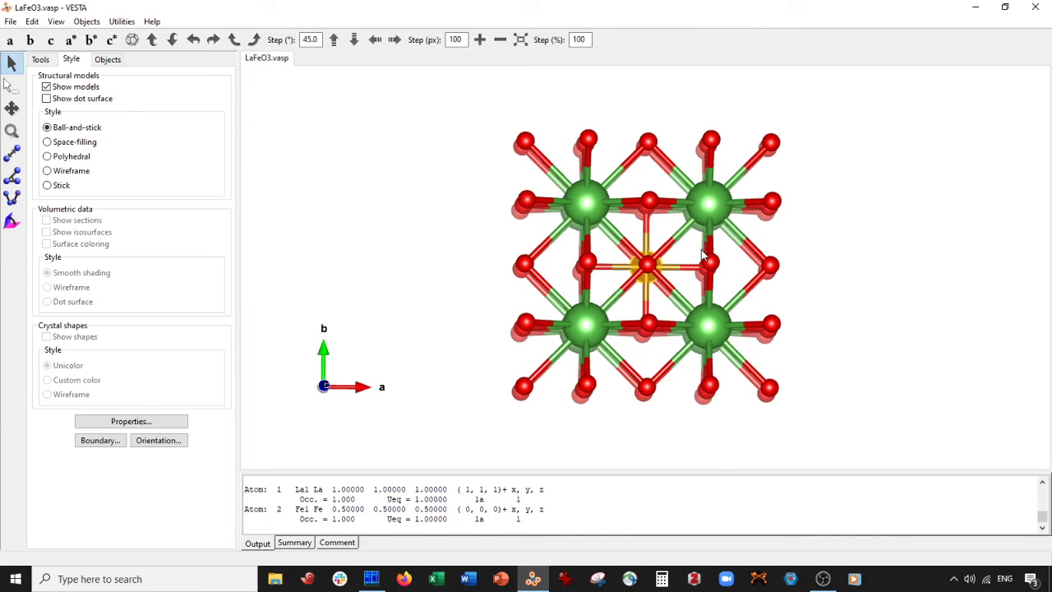
left_click_drag(617, 298, 552, 158)
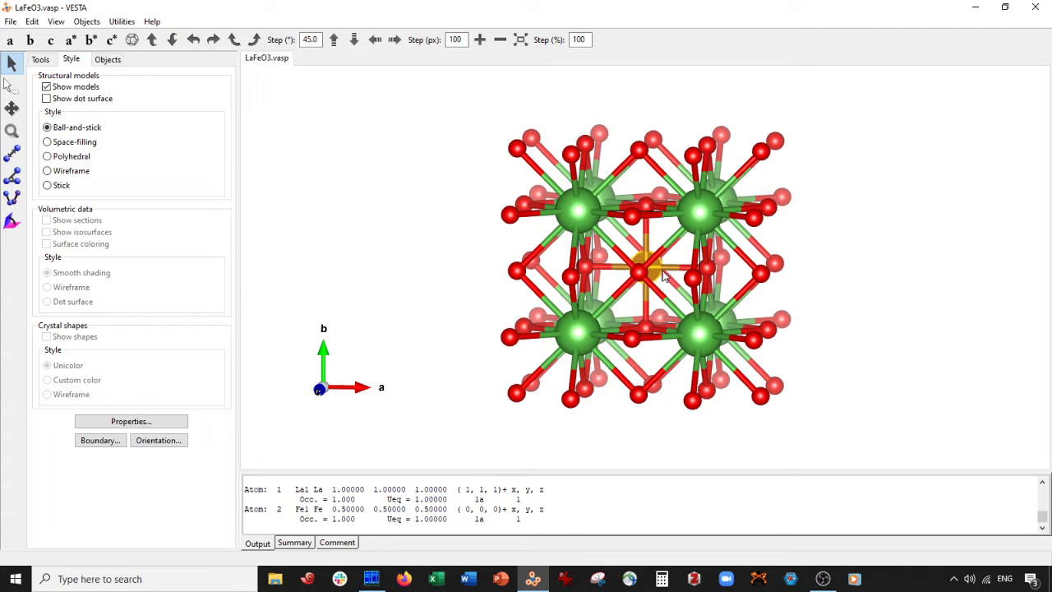
left_click_drag(521, 221, 517, 229)
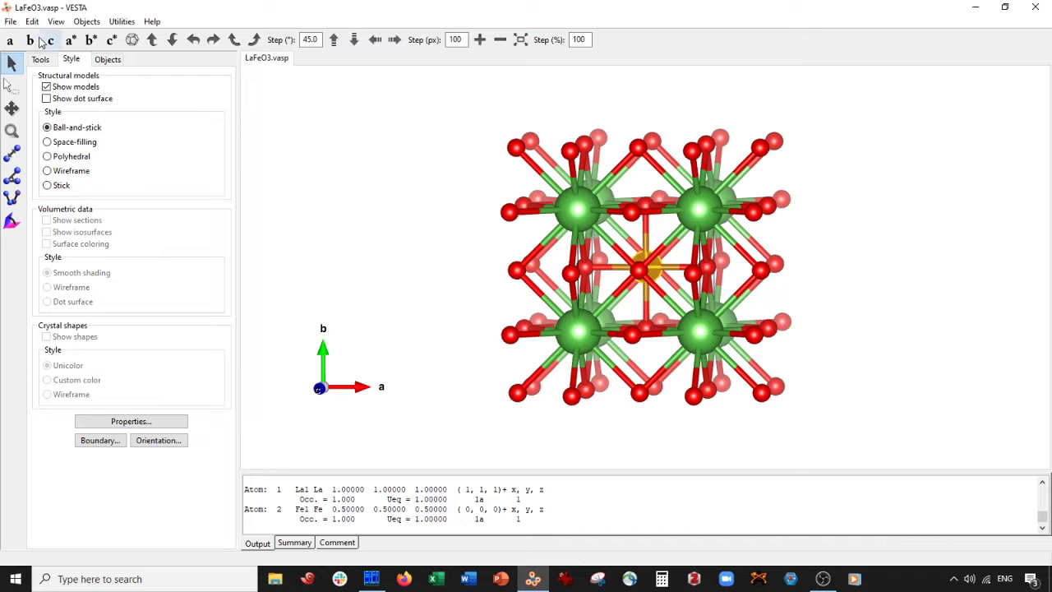
Step: Delete the Fe–O and La–O bond entries in Edit > Bonds and apply, leaving 0 bonds
left_click(33, 22)
left_click(46, 87)
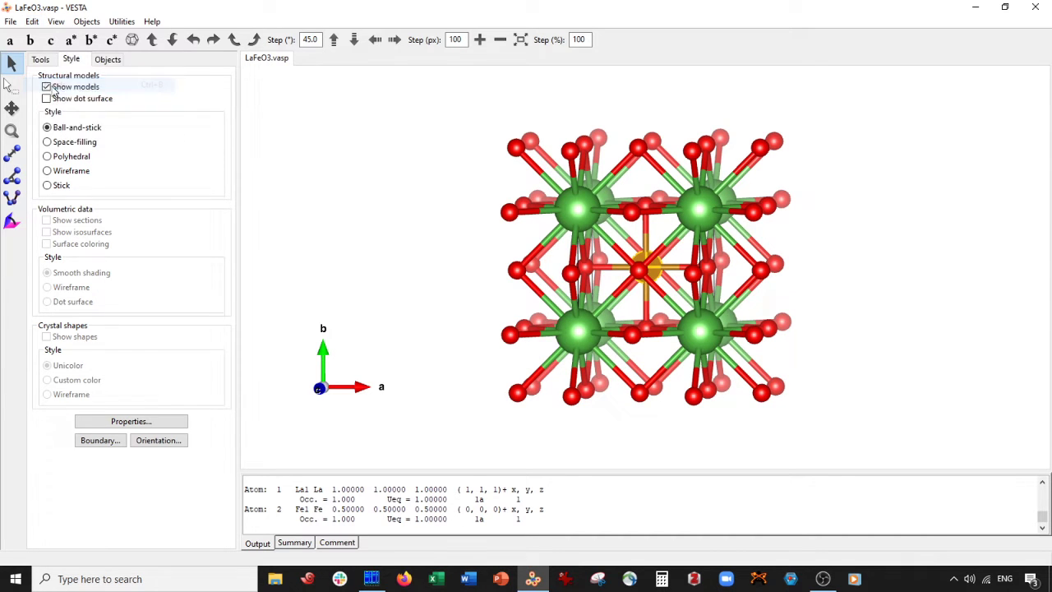
left_click(209, 268)
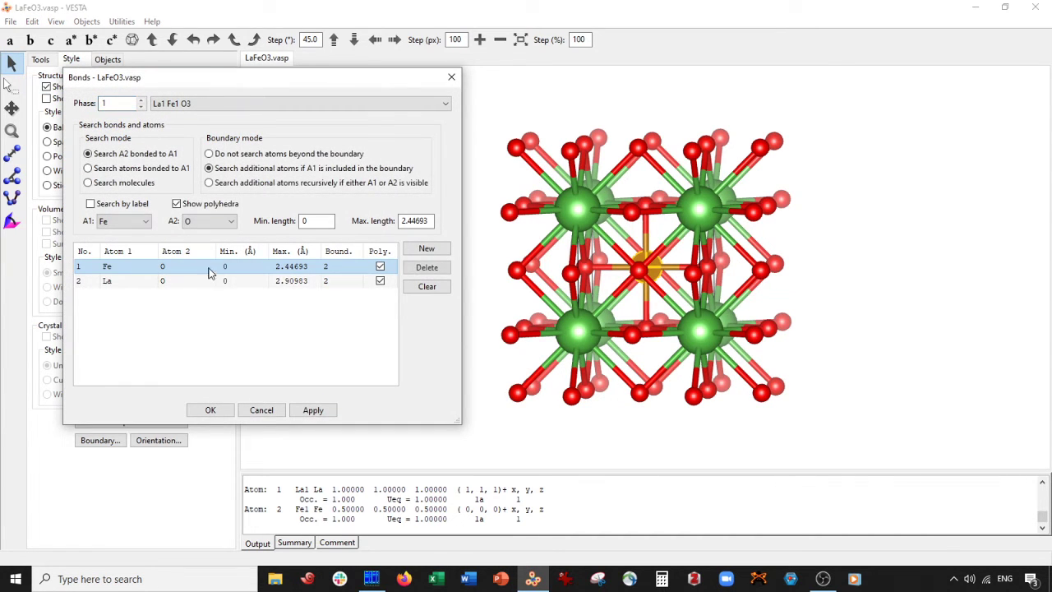
left_click(416, 271)
left_click(426, 269)
left_click(313, 411)
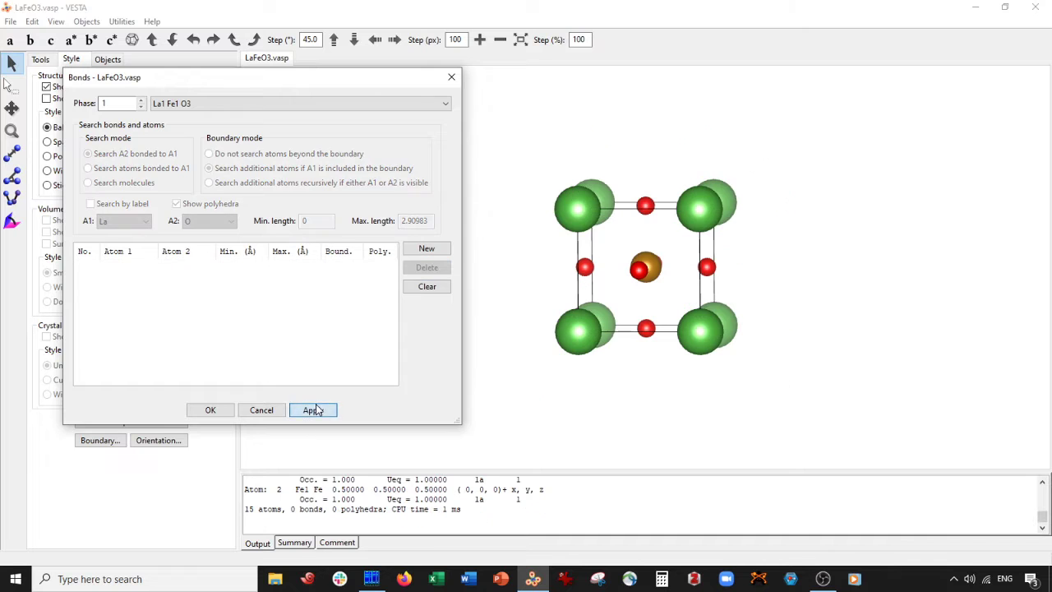
left_click(212, 411)
mouse_move(474, 328)
left_mouse_down()
mouse_move(505, 334)
mouse_move(472, 326)
mouse_move(484, 337)
mouse_move(478, 328)
mouse_move(468, 336)
left_mouse_up()
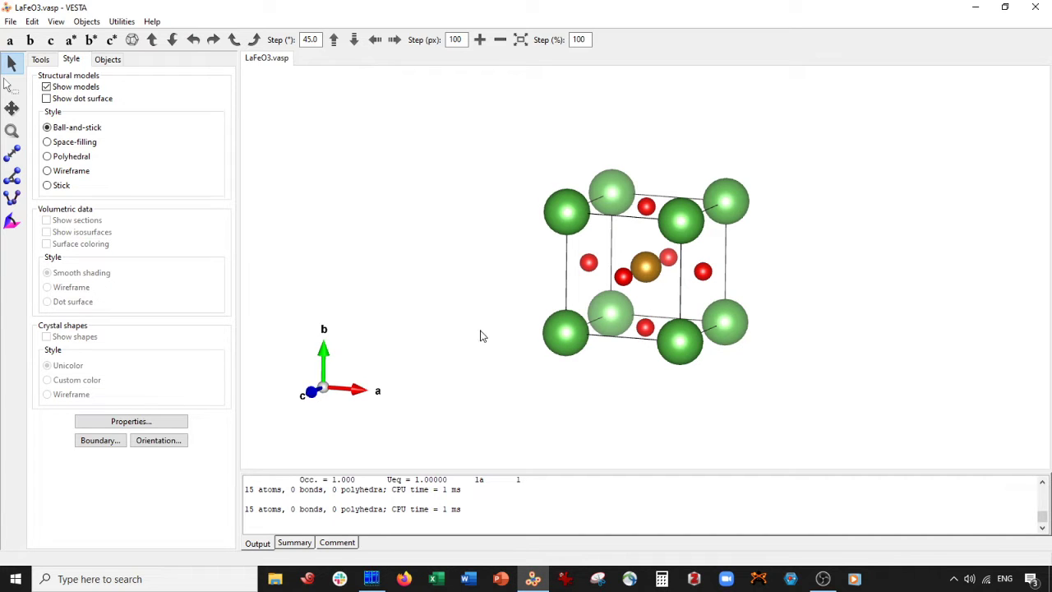
Step: Set the Boundary x, y and z maximums to 4, drawing a 429-atom supercell
mouse_move(481, 336)
left_mouse_down()
mouse_move(477, 324)
mouse_move(489, 337)
left_mouse_up()
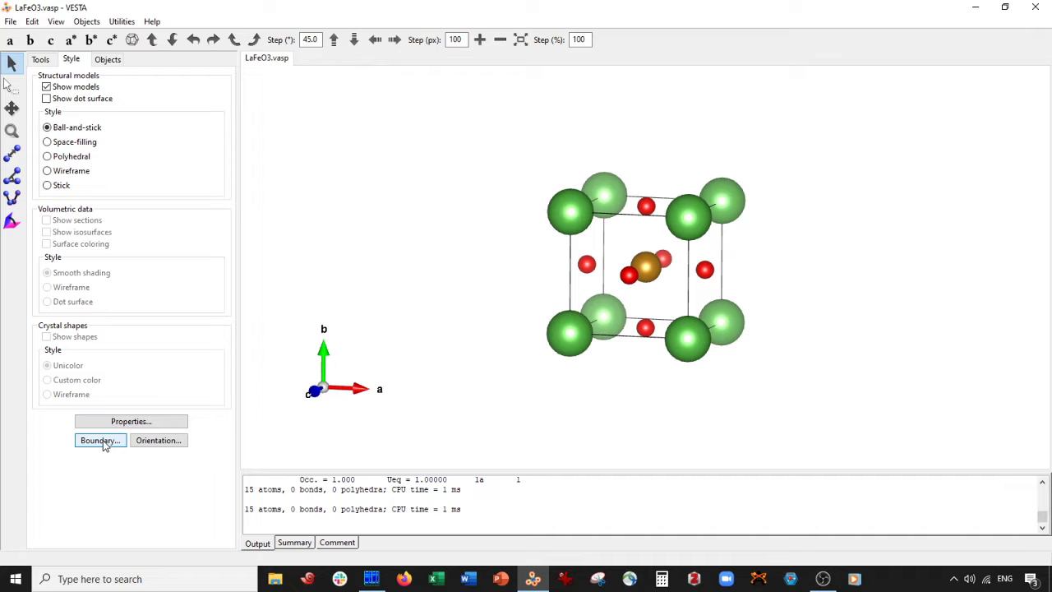
left_click(113, 445)
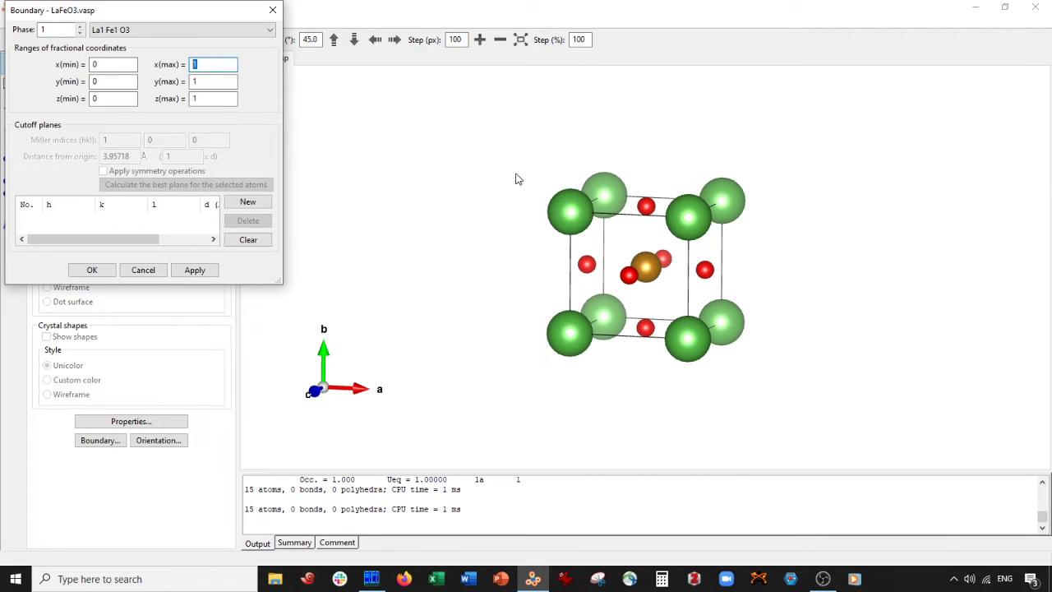
type("4")
key("Tab")
type("4")
key("Tab")
type("4")
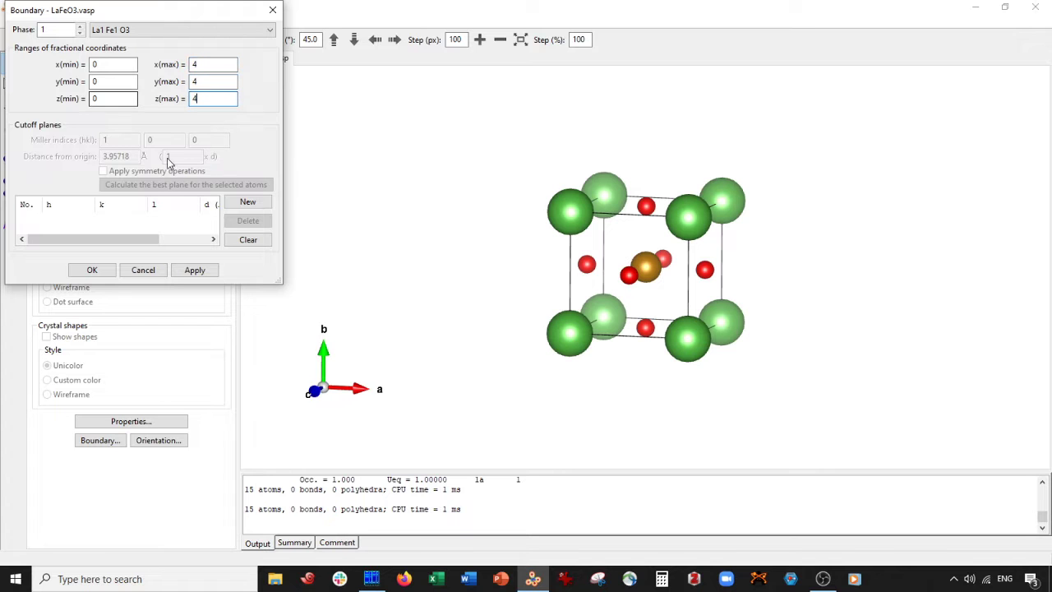
left_click(194, 270)
left_click(92, 271)
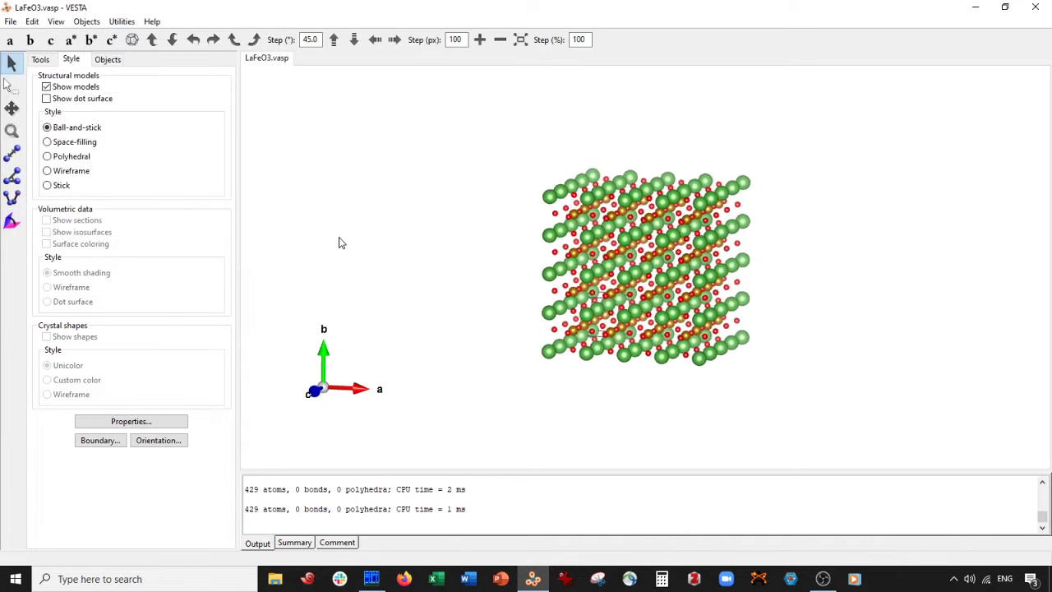
left_click_drag(342, 242, 468, 247)
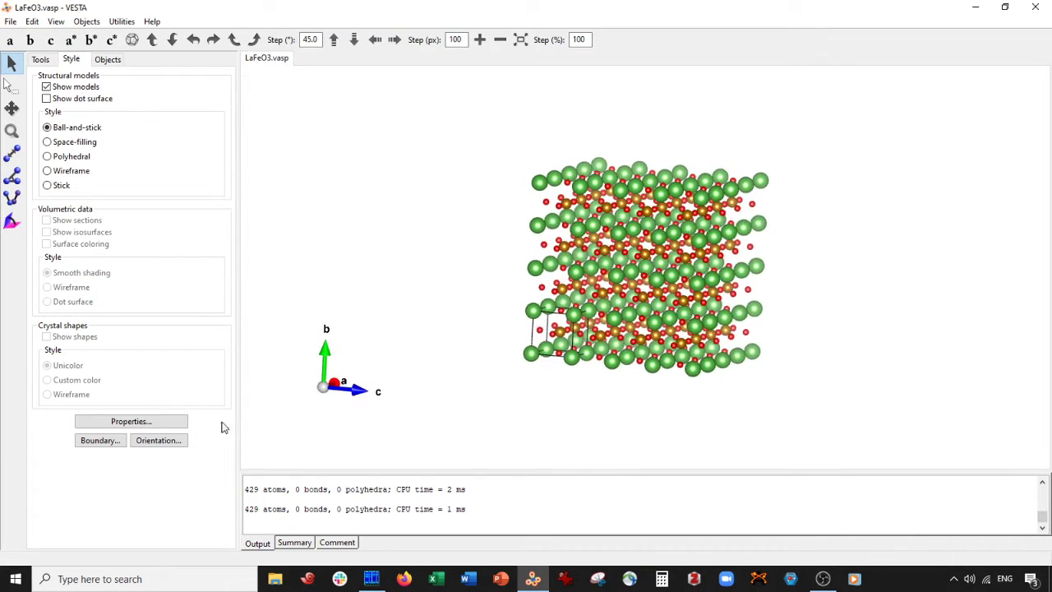
left_click_drag(348, 406, 468, 363)
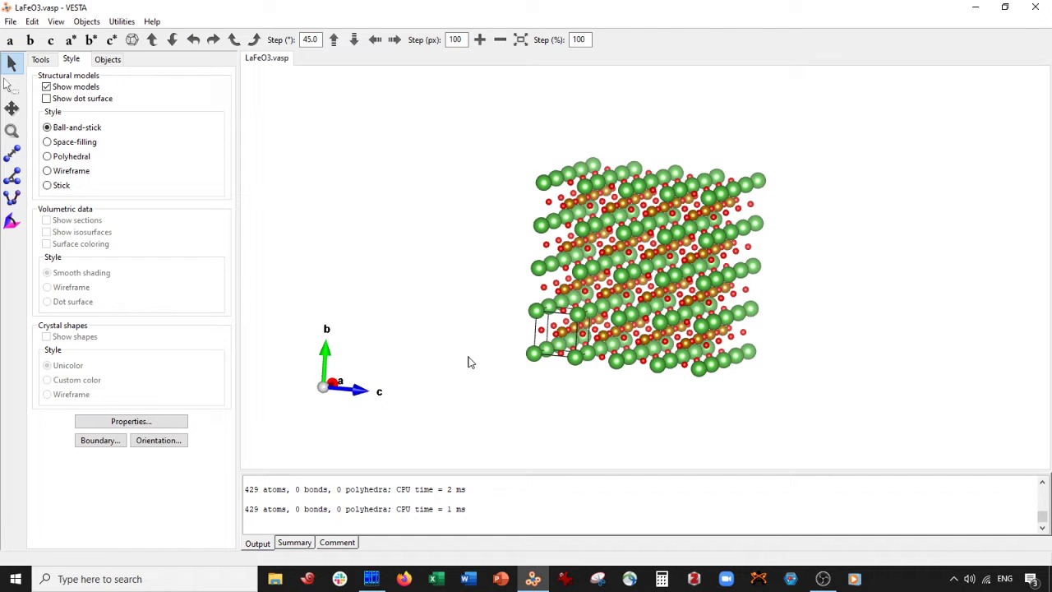
left_click_drag(474, 274, 497, 286)
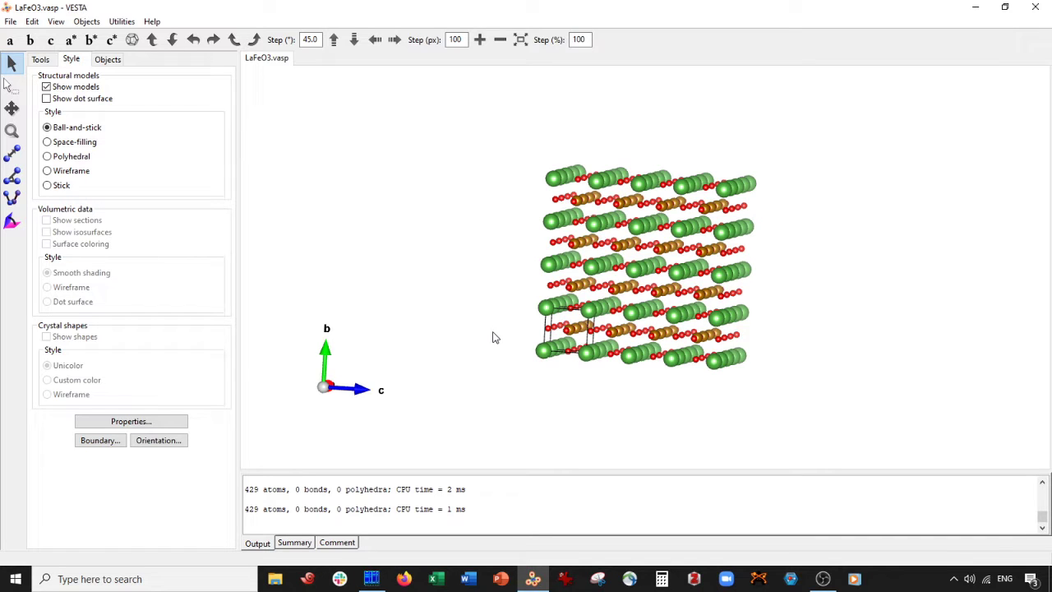
Step: View along a and add a new blue lattice plane in Edit > Lattice Planes
left_click(10, 39)
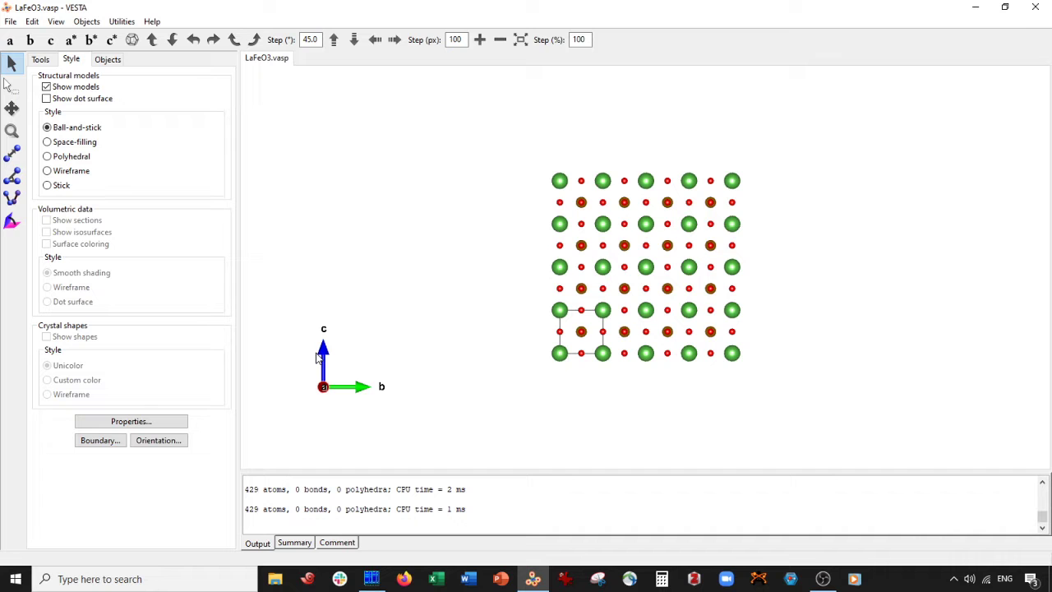
left_click(33, 21)
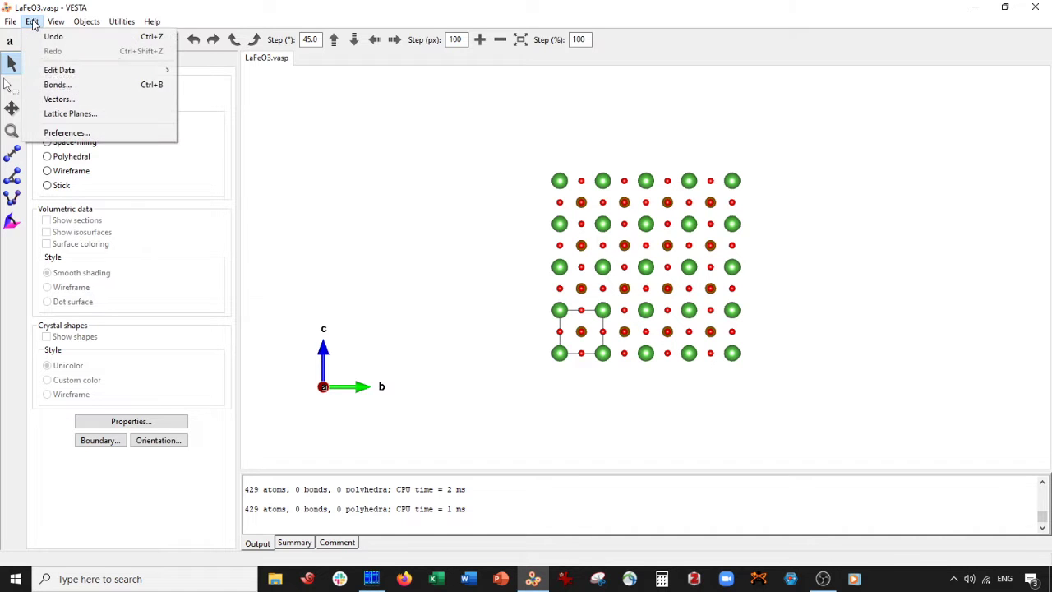
left_click(71, 114)
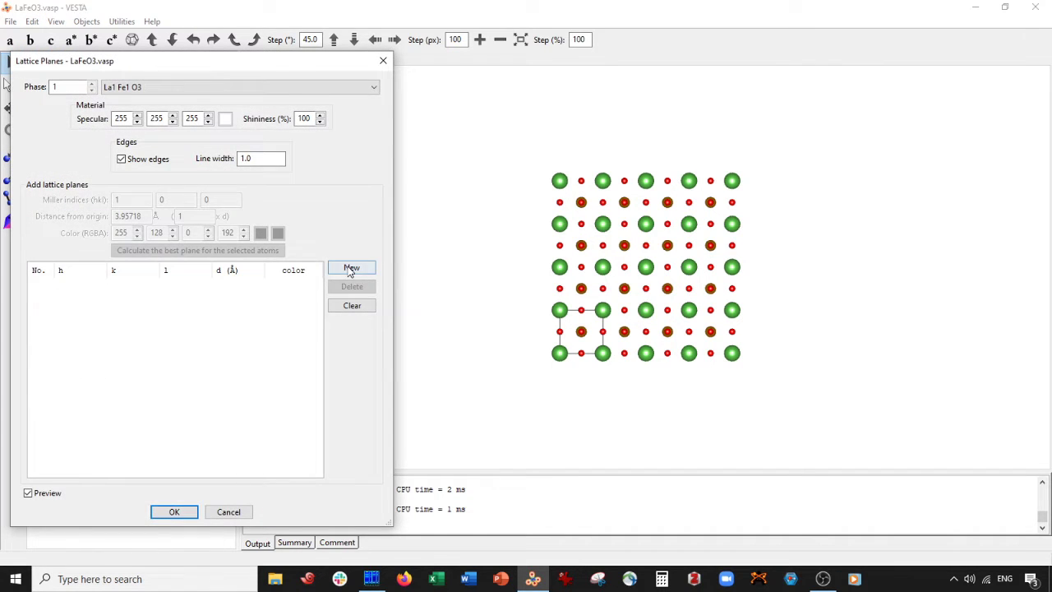
left_click(342, 269)
left_click(261, 233)
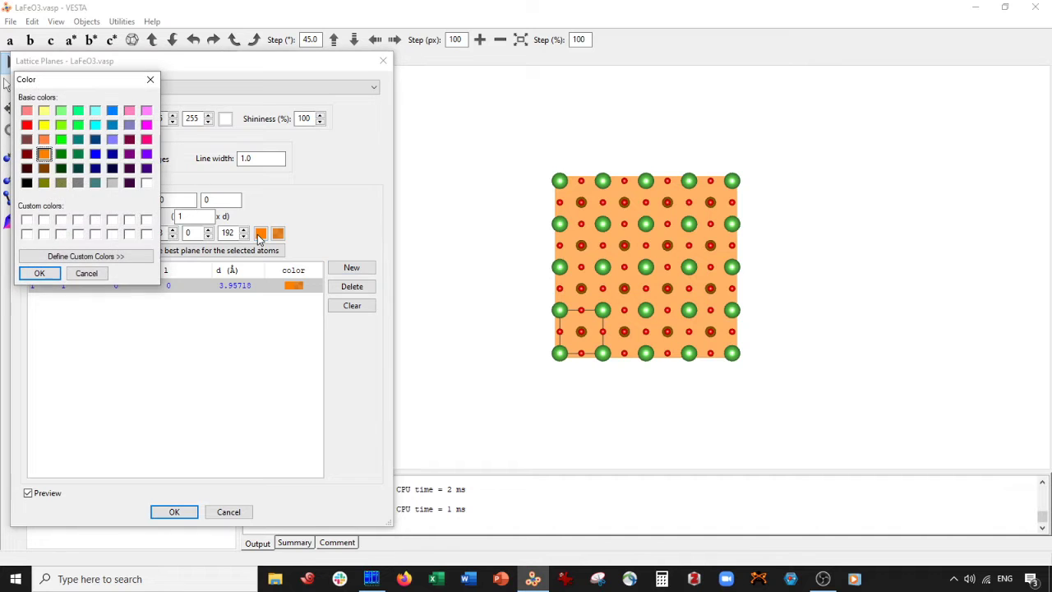
left_click(96, 154)
left_click(41, 274)
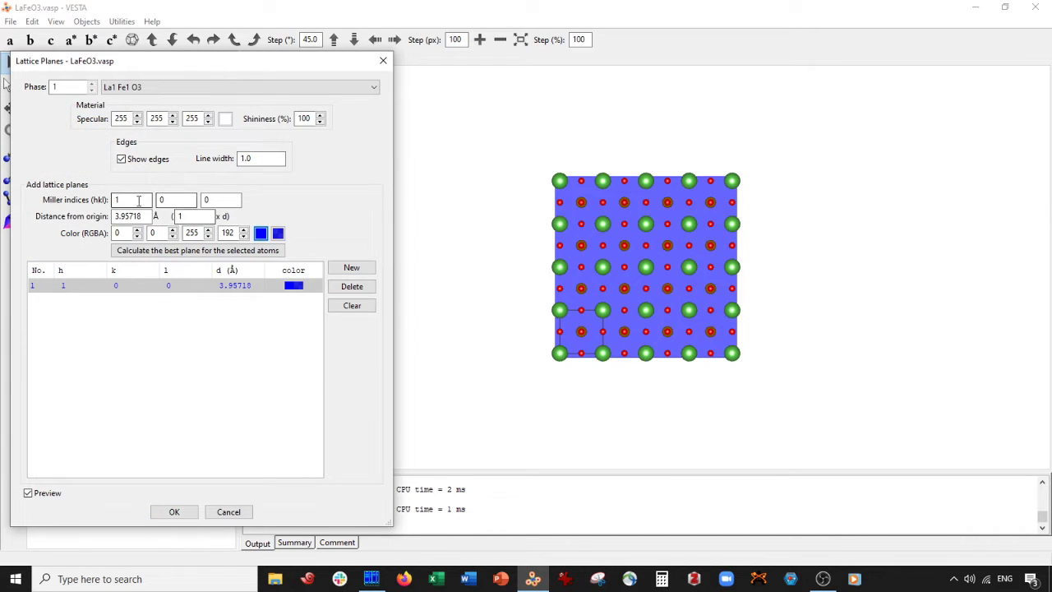
Step: Set the plane to (1 1 0) with multiplier 2, placing it at 5.59629 Å
double_click(178, 204)
type("1")
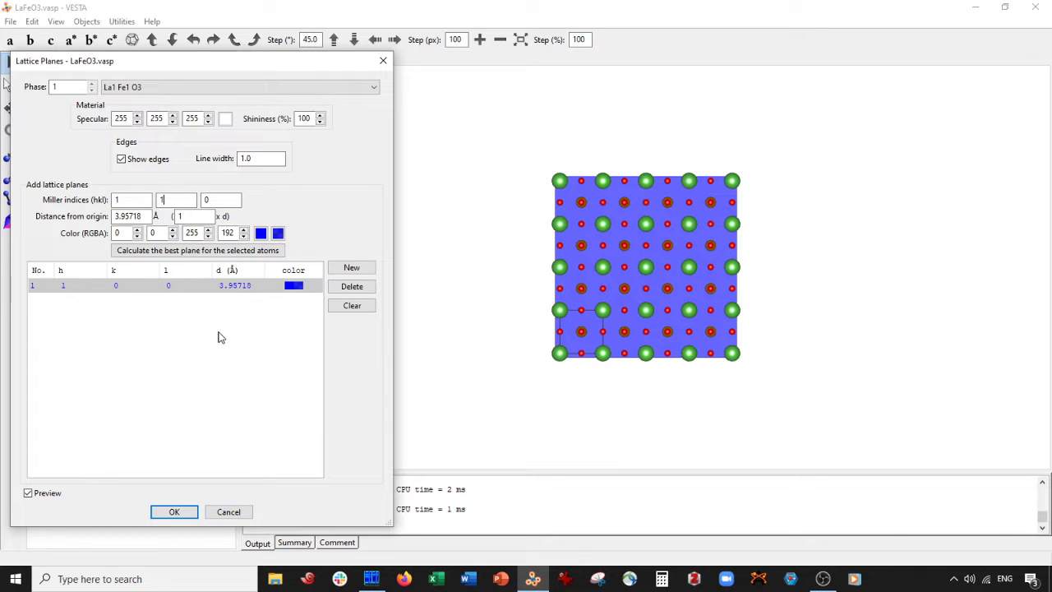
key("Tab")
left_click_drag(641, 279, 562, 309)
double_click(193, 215)
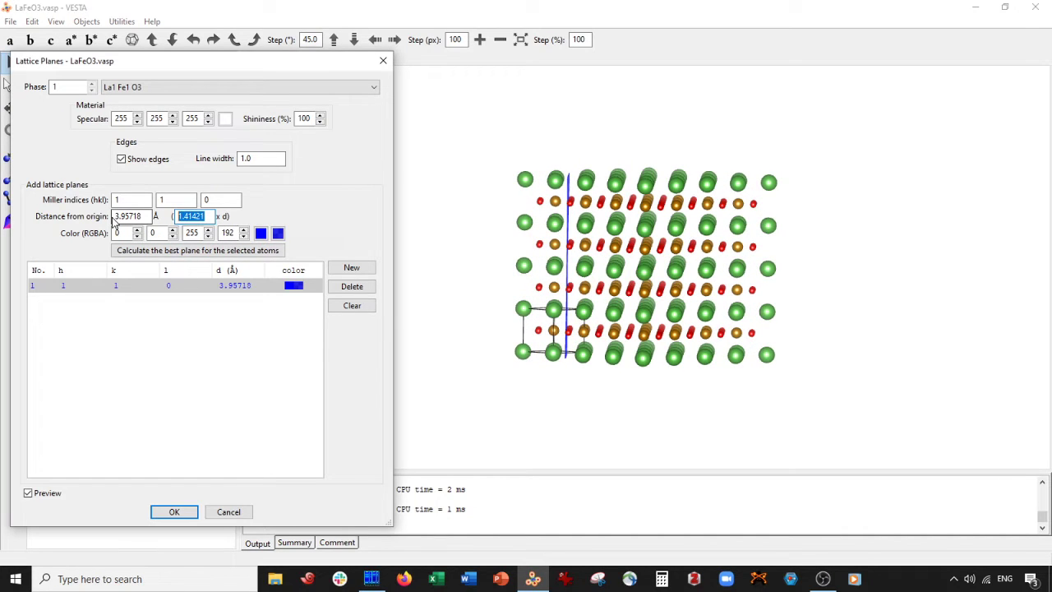
type("2")
key("Tab")
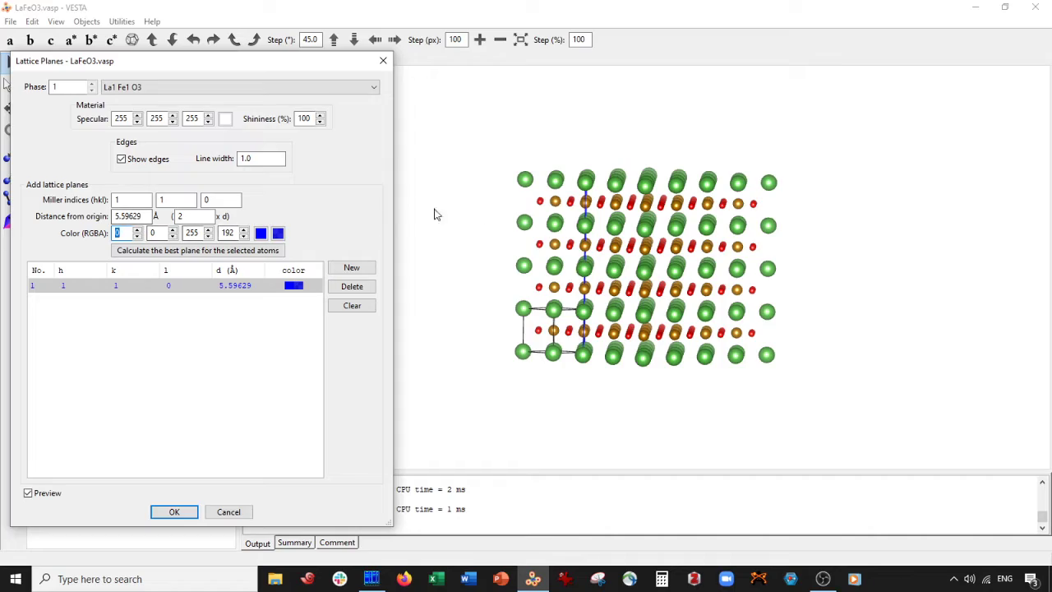
left_click_drag(680, 224, 853, 364)
Step: Add another (1 1 0) plane with distance multiplier 4, at 11.1926 Å
scroll(689, 345, "up", 2)
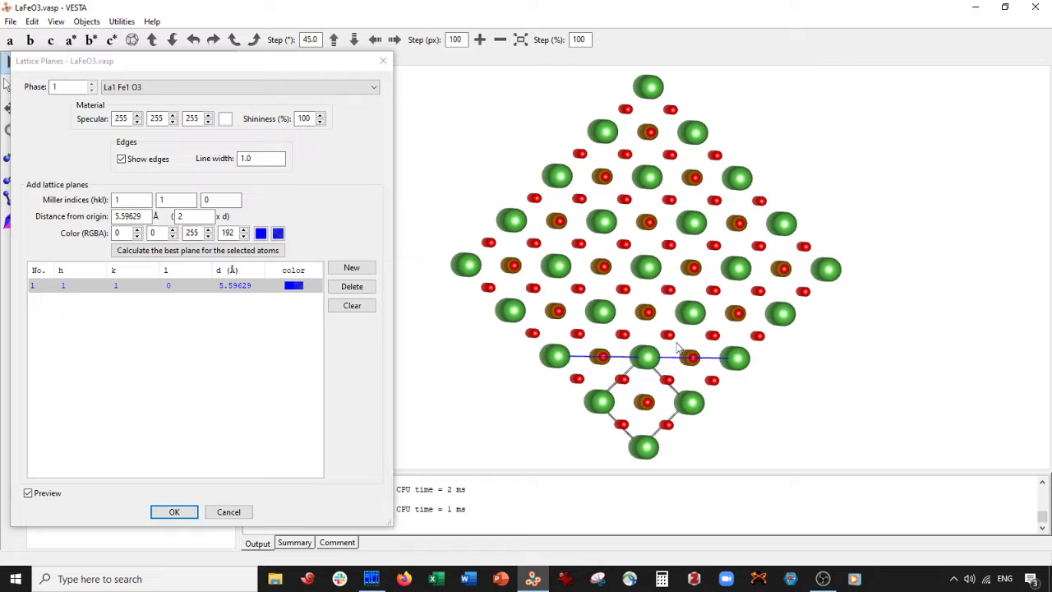
left_click_drag(689, 345, 678, 352)
scroll(672, 348, "up", 2)
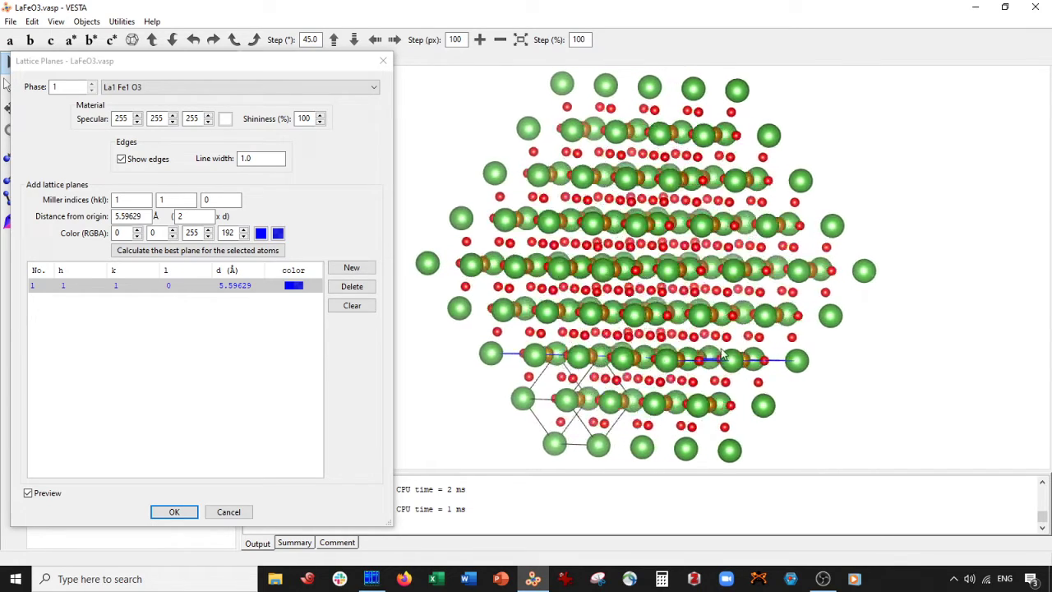
left_click_drag(724, 355, 766, 363)
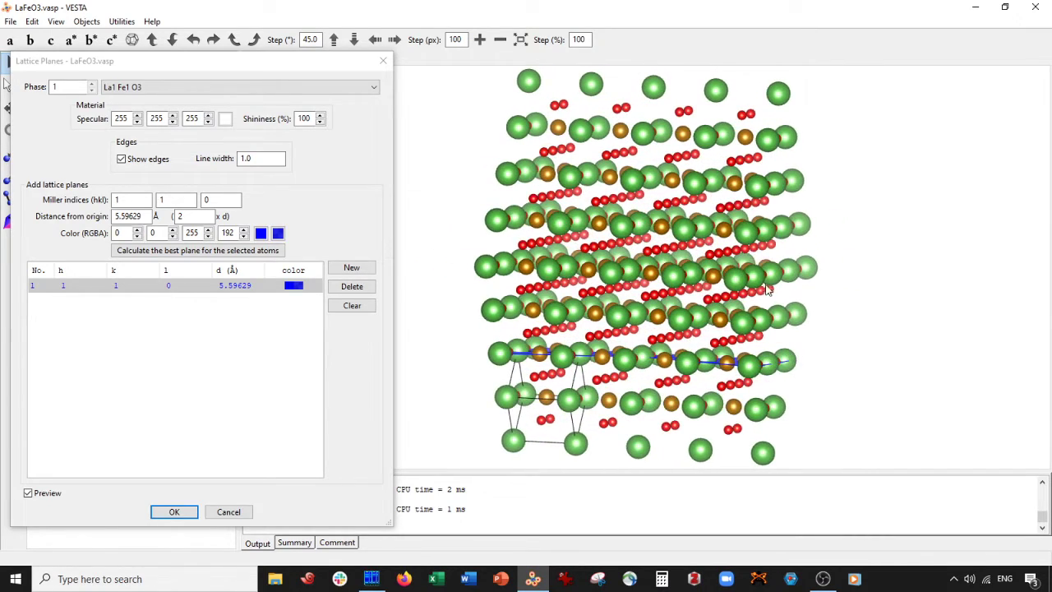
left_click_drag(770, 272, 610, 322)
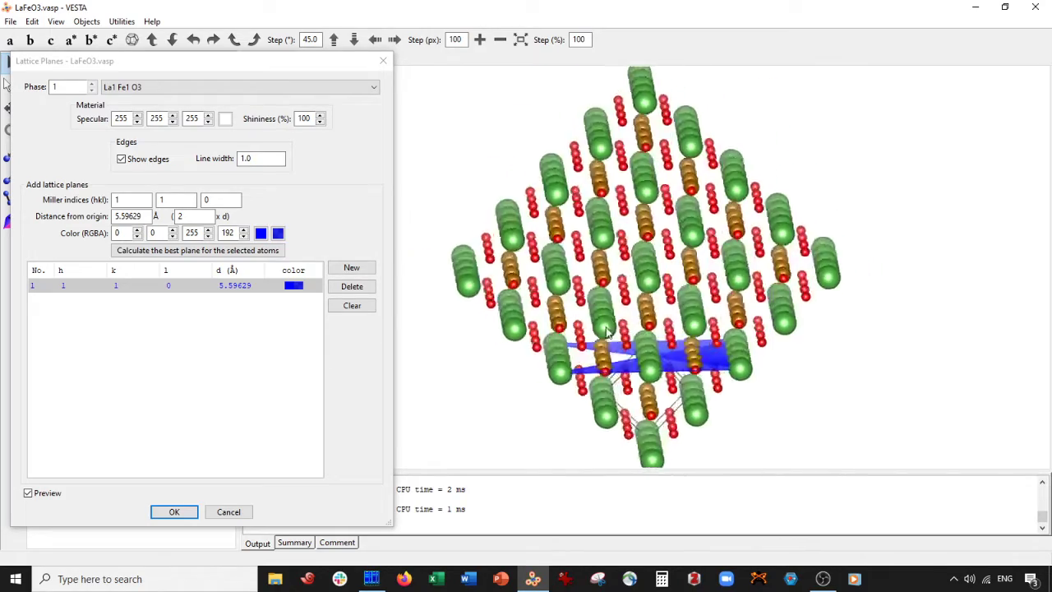
left_click(351, 269)
double_click(180, 215)
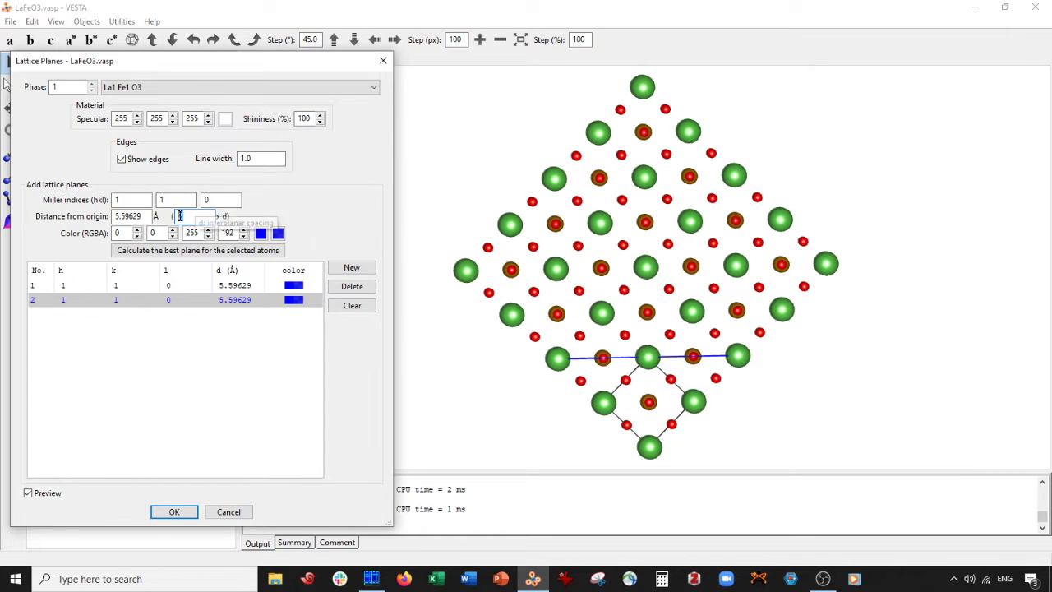
type("3")
key("Tab")
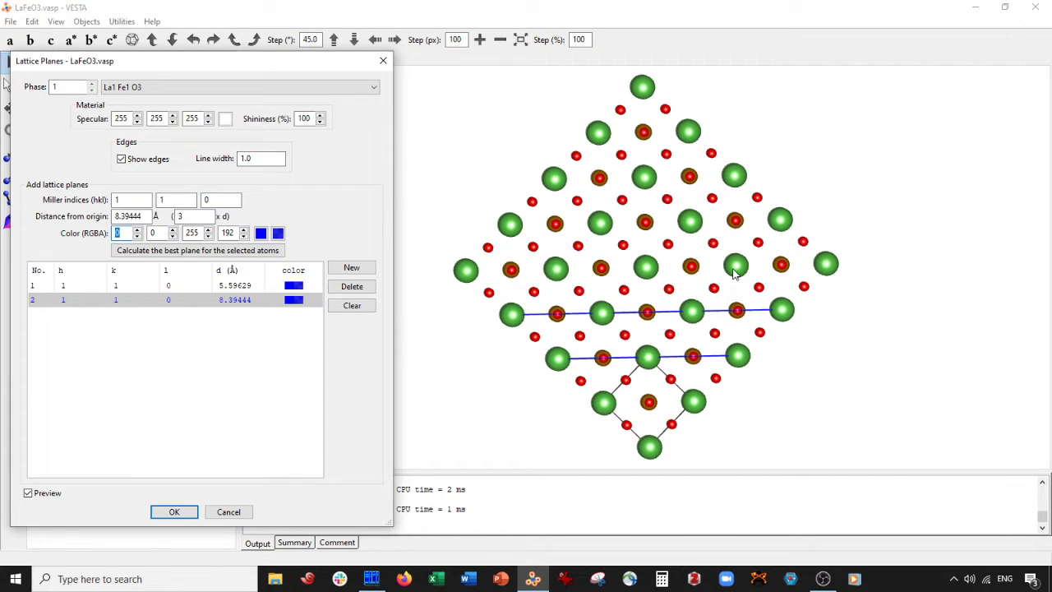
double_click(184, 215)
type("4")
left_click_drag(545, 299, 646, 349)
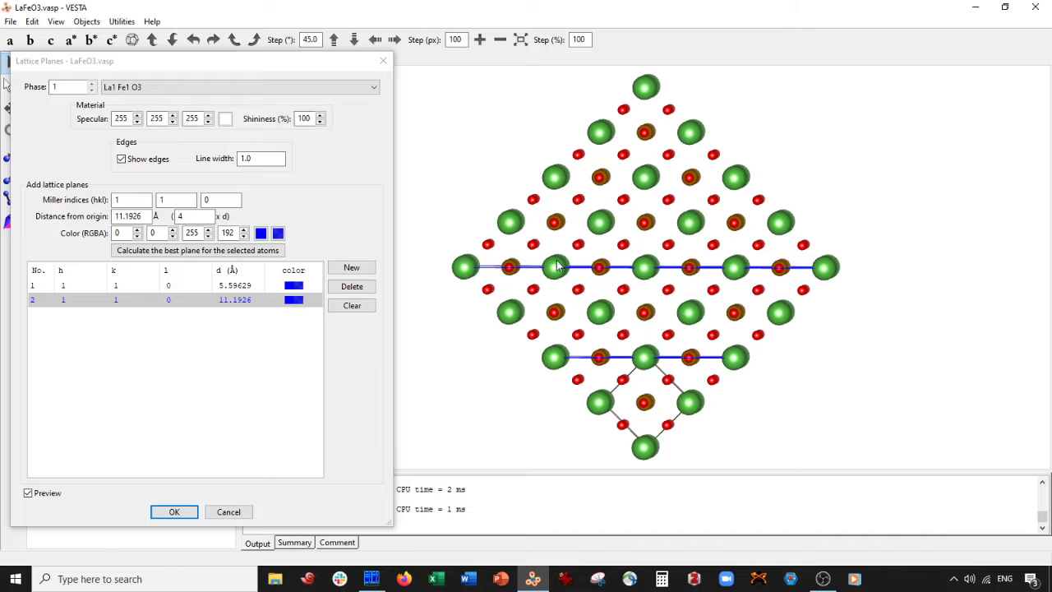
Step: Add an orange (0 0 1) plane with multiplier 2, at 7.91435 Å
left_click(352, 268)
left_click(262, 235)
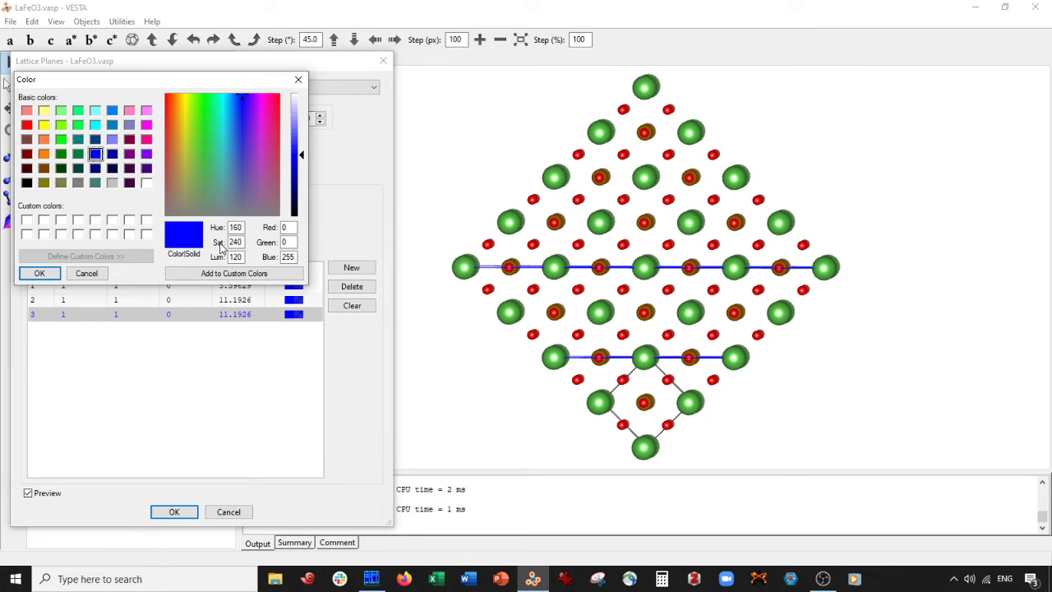
left_click(44, 154)
left_click(56, 272)
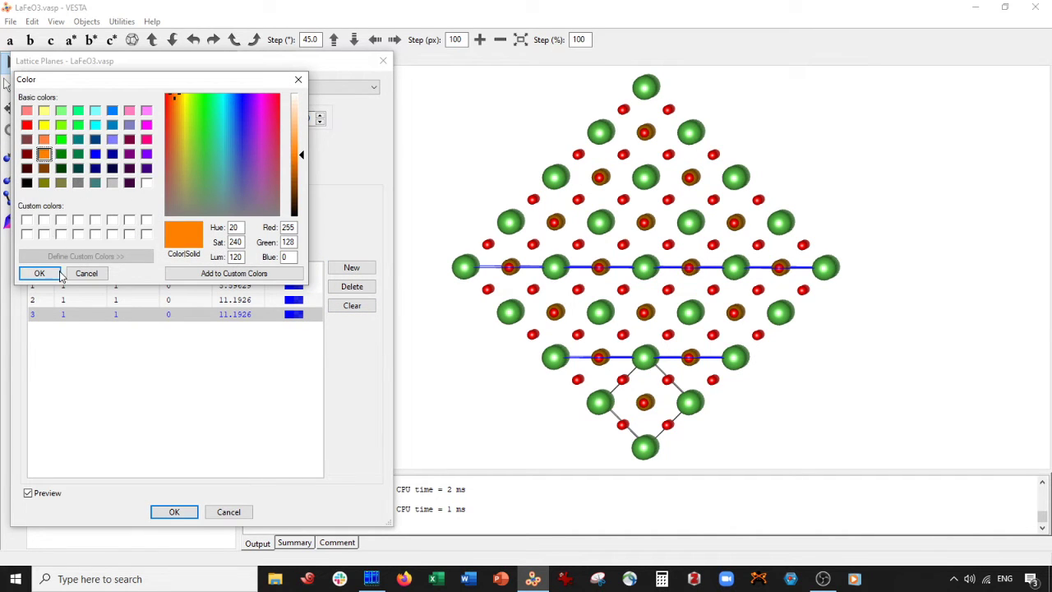
double_click(131, 200)
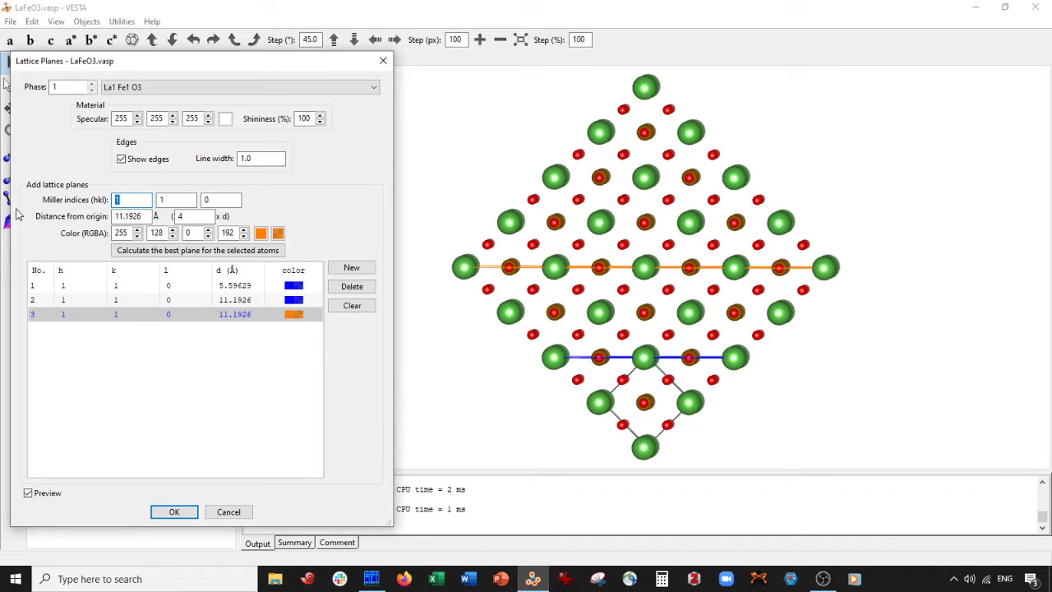
type("0")
key("Tab")
type("0")
key("Tab")
type("1")
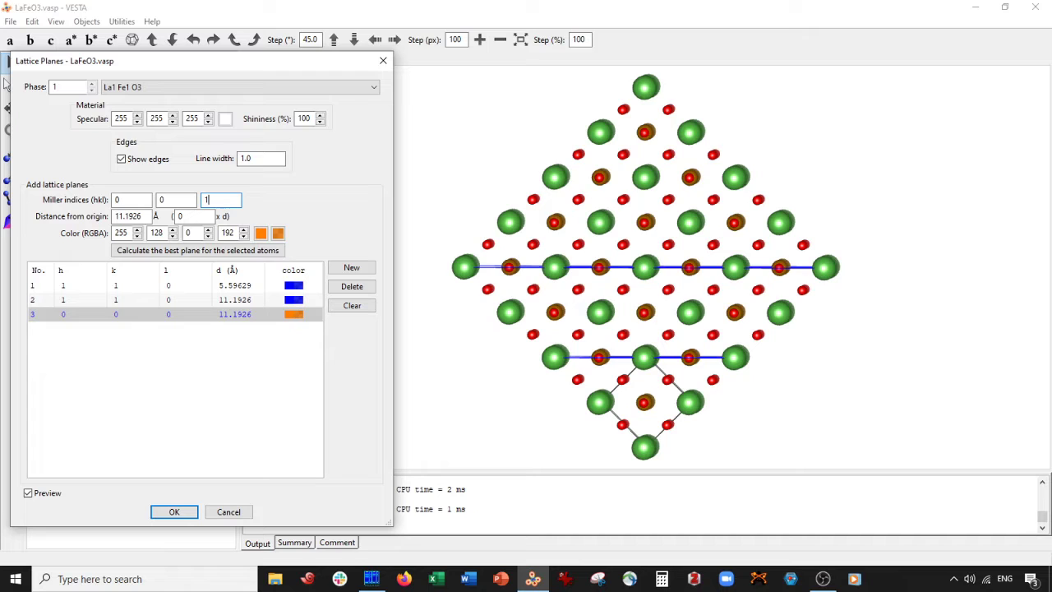
key("Tab")
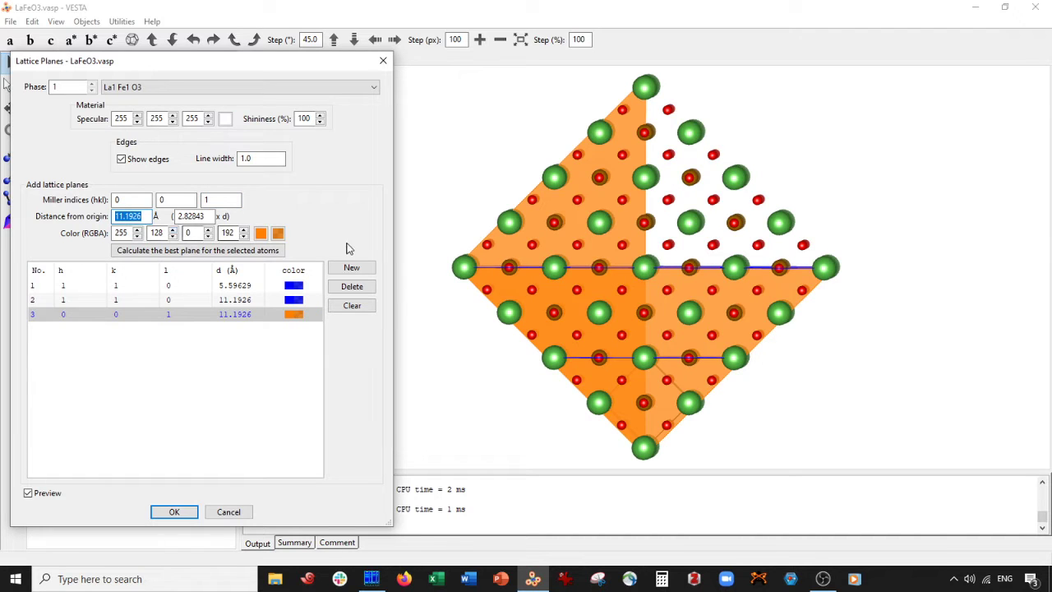
key("Tab")
type("2")
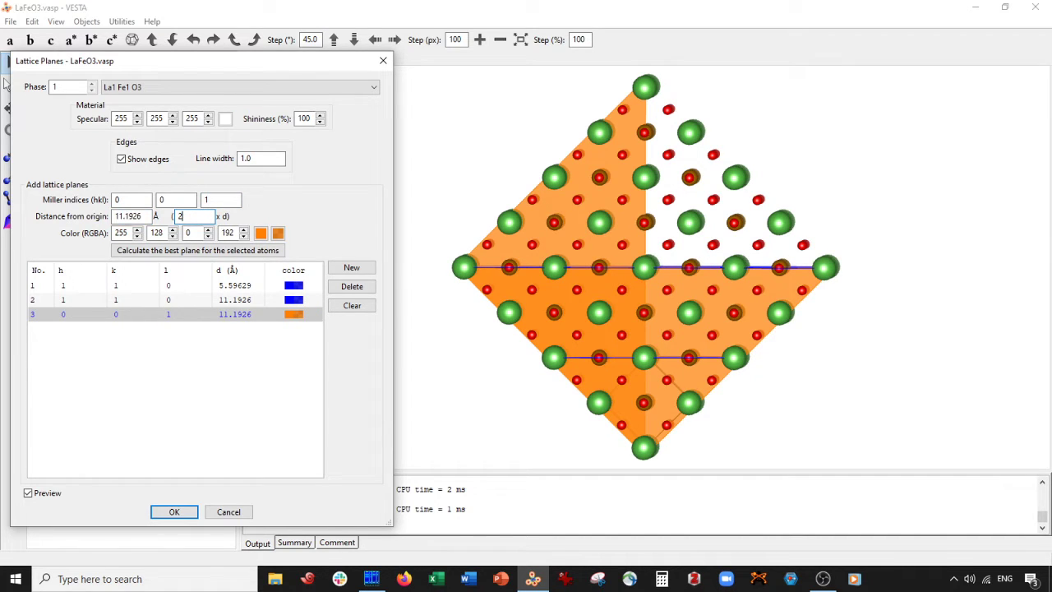
key("Tab")
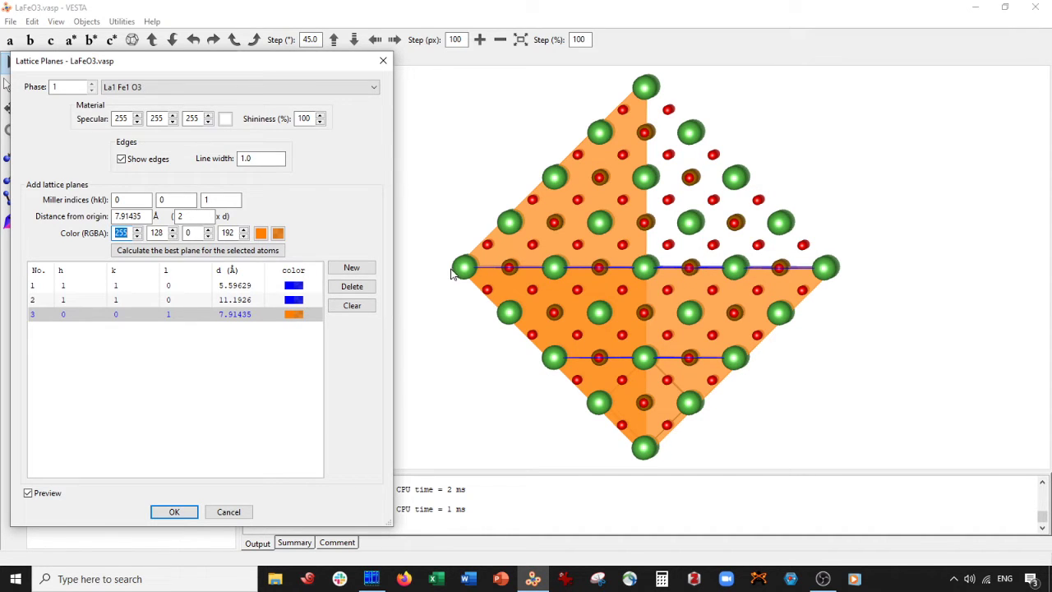
left_click_drag(483, 274, 587, 274)
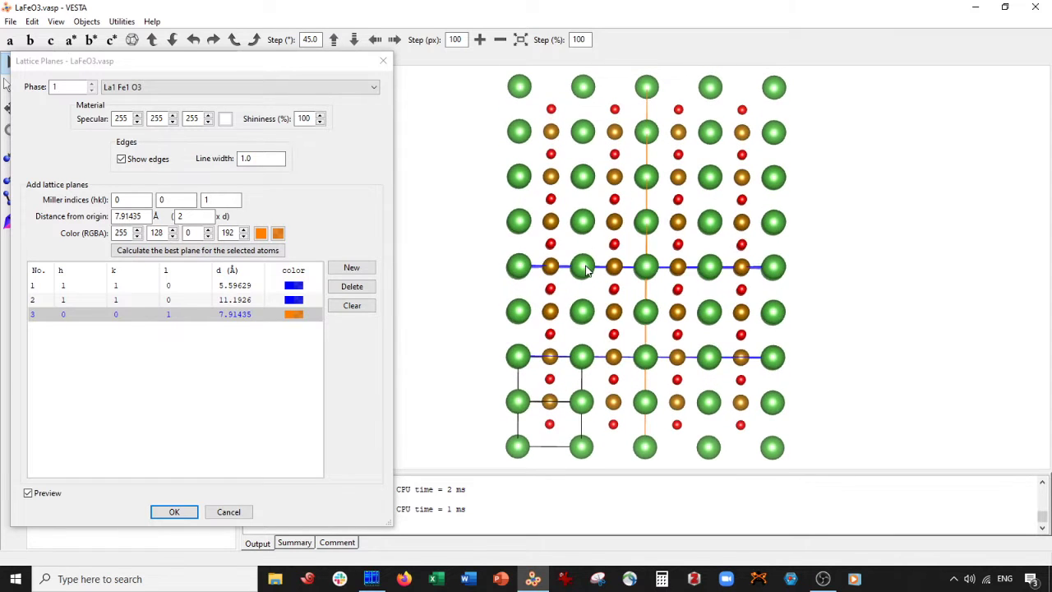
Step: Add a second orange (0 0 1) plane with multiplier 3, at 11.8715 Å
left_click(352, 268)
double_click(202, 216)
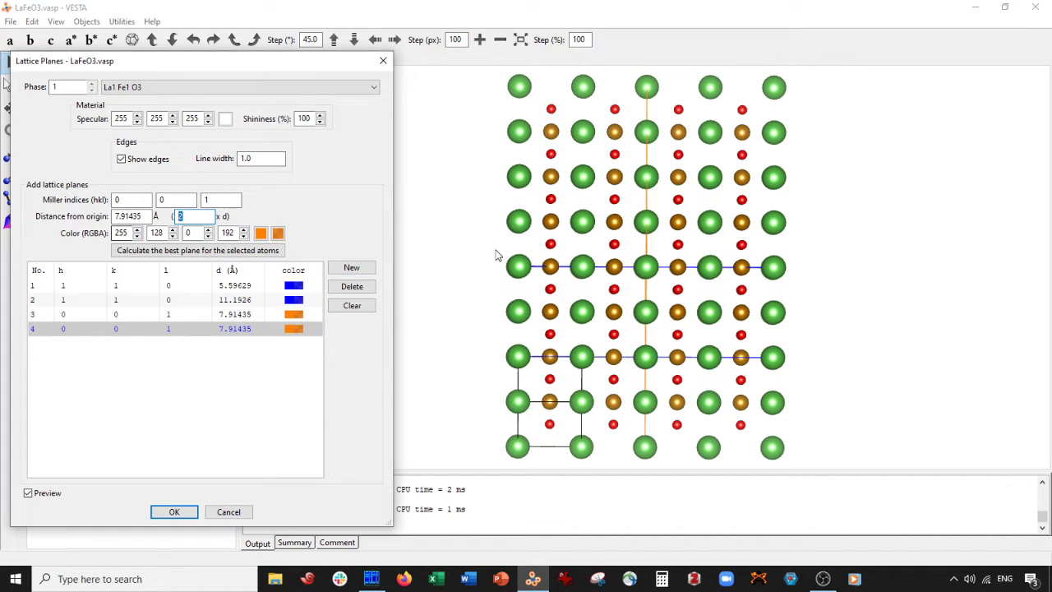
type("3")
key("Tab")
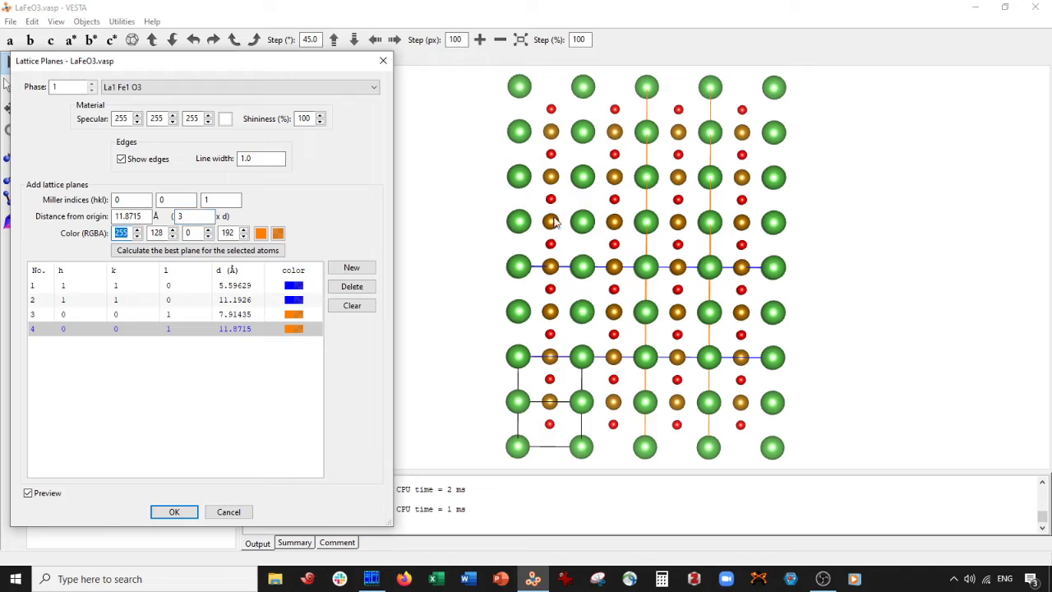
left_click_drag(555, 222, 805, 223)
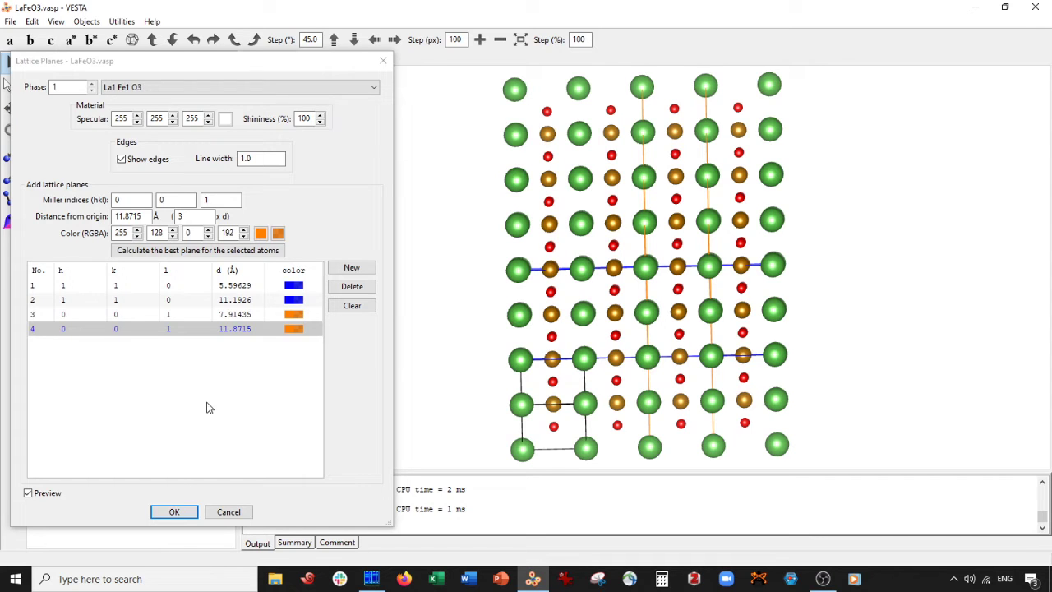
Step: Delete the atom rows above the upper and below the lower blue planes
left_click(174, 512)
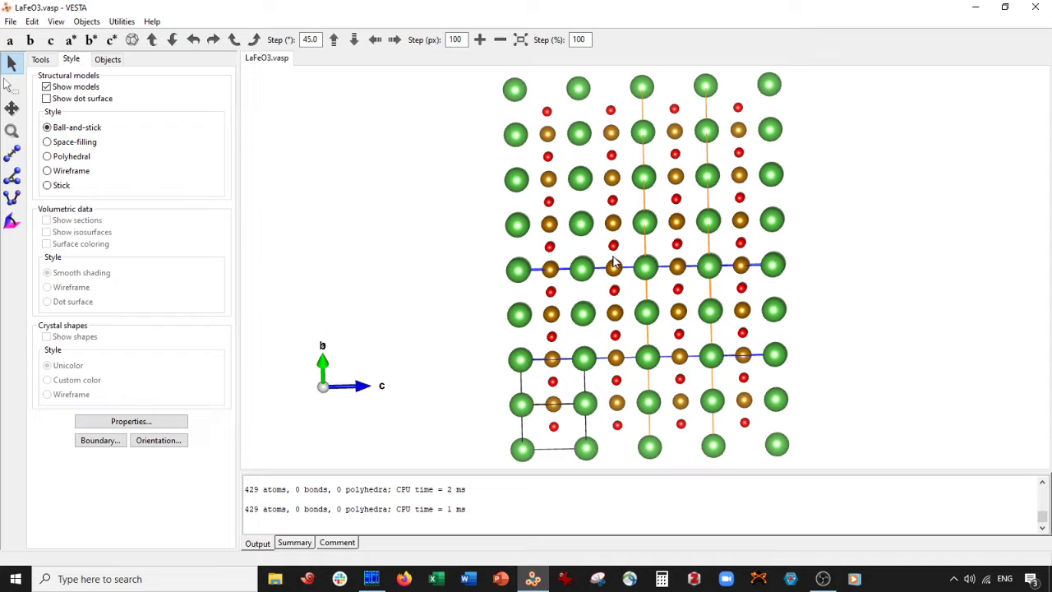
scroll(376, 221, "down", 5)
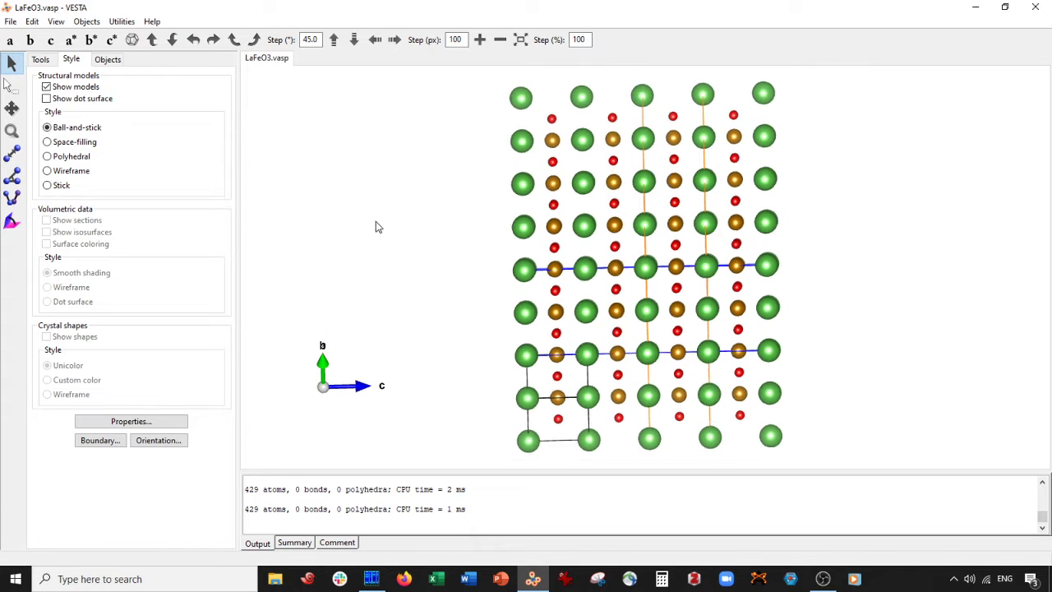
left_click(10, 85)
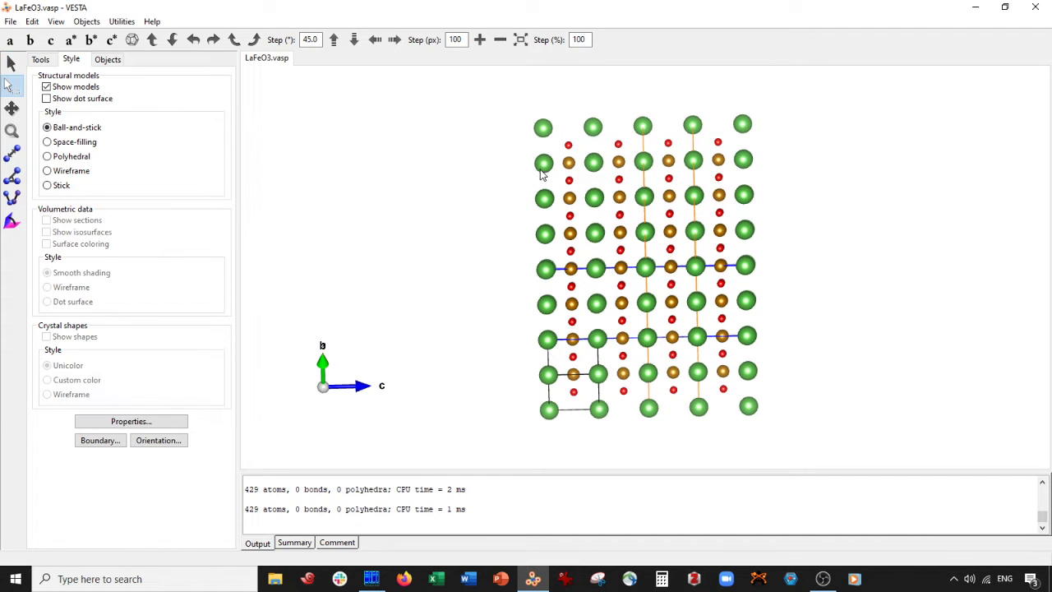
left_click_drag(462, 100, 838, 263)
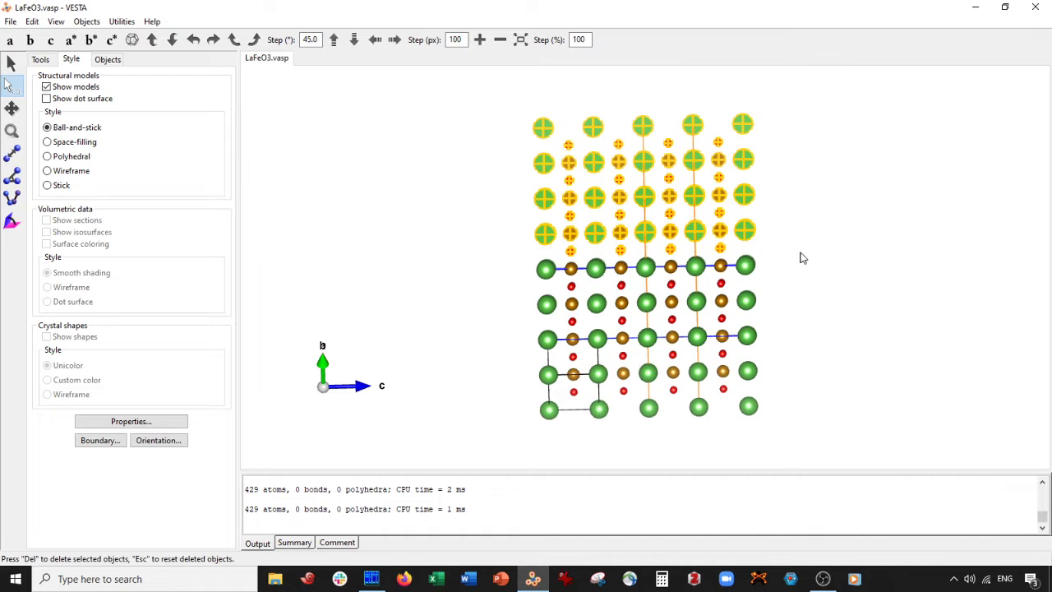
key("Delete")
left_click_drag(538, 355, 831, 428)
key("Delete")
Step: Delete the atom columns to the right and left of the orange planes
left_click_drag(710, 244, 818, 403)
key("Delete")
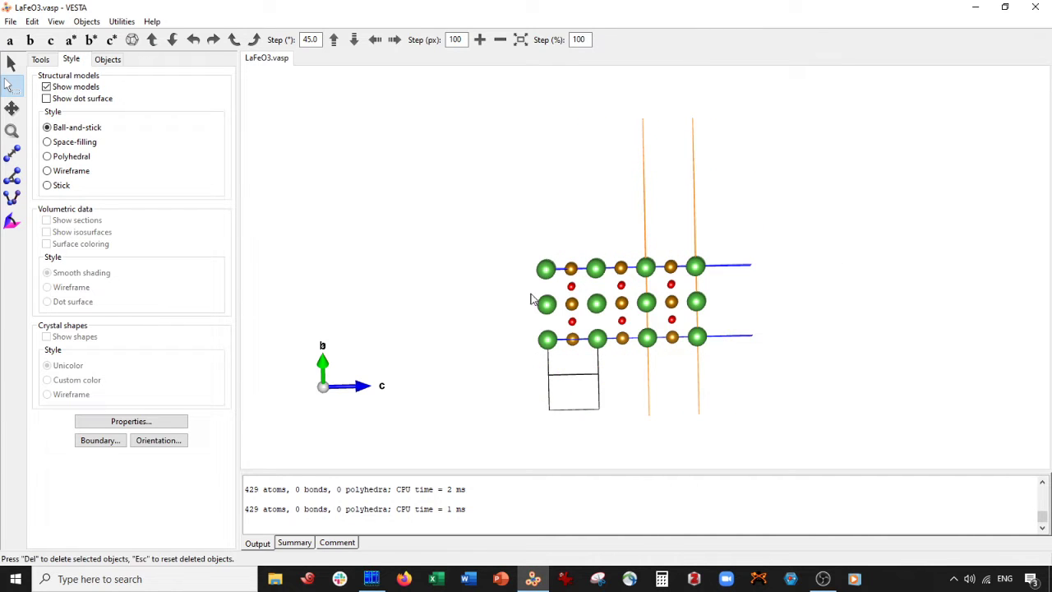
left_click_drag(472, 195, 640, 395)
key("Delete")
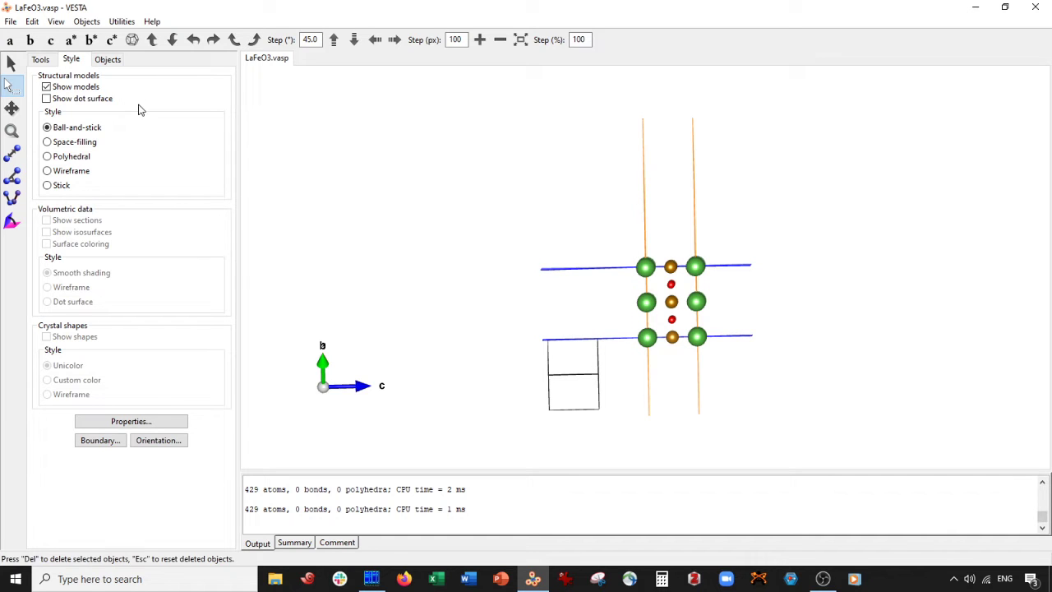
Step: Delete all four lattice planes in Edit > Lattice Planes and close the dialog
left_click(32, 22)
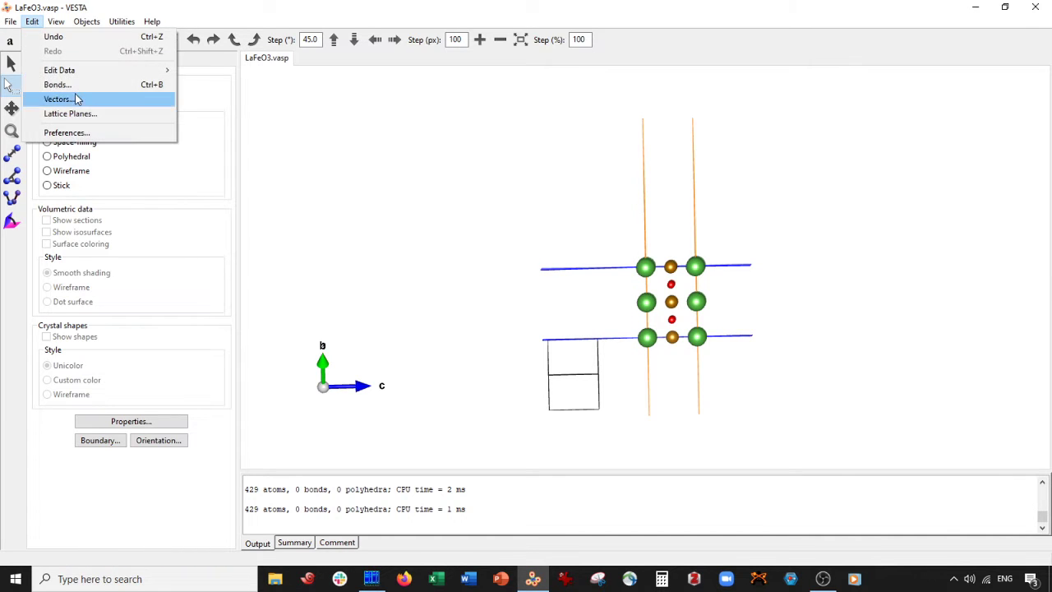
mouse_move(70, 74)
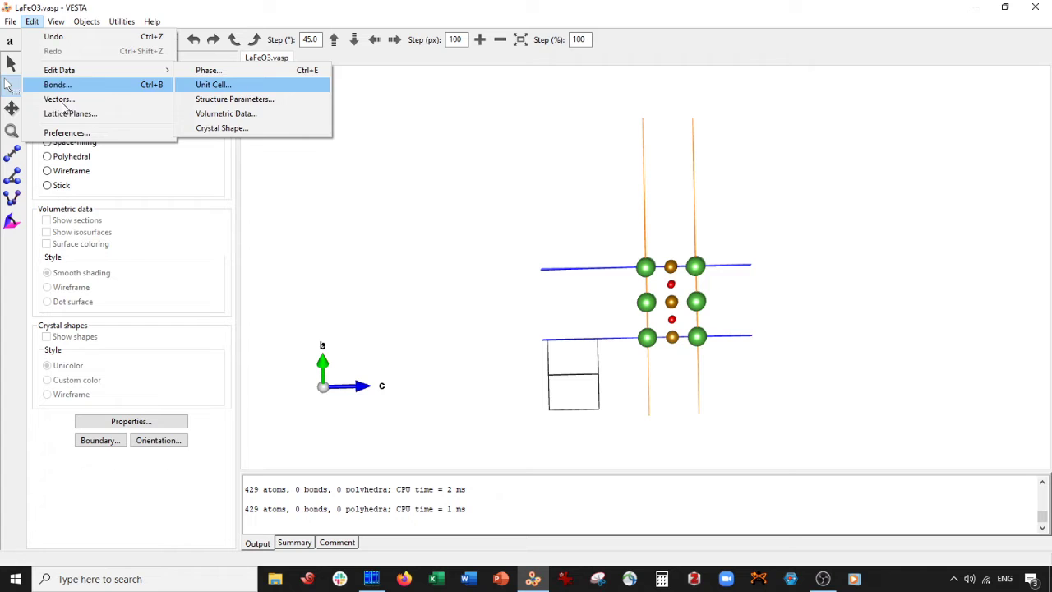
left_click(62, 113)
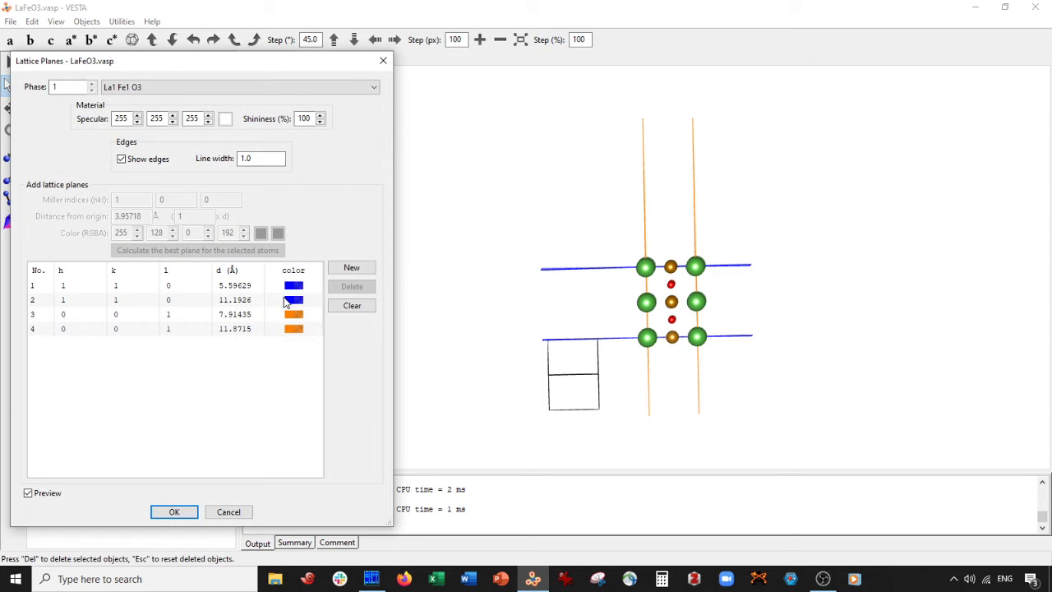
left_click(217, 315)
left_click(234, 285)
left_click(352, 286)
left_click(352, 286)
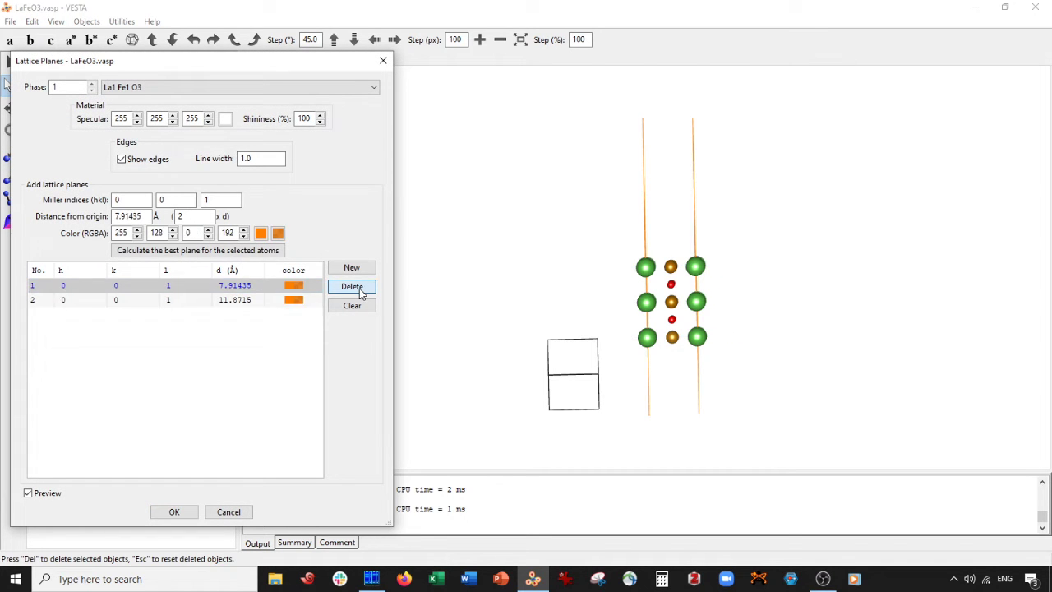
left_click(352, 305)
left_click(174, 512)
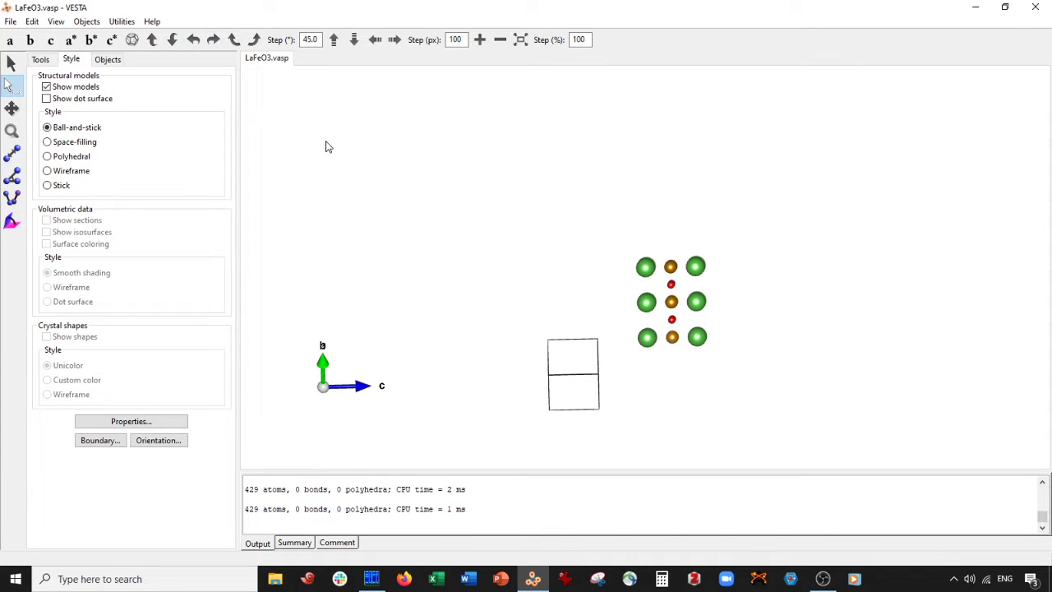
Step: Viewing down c, box-select and delete the surplus atom columns, then tilt the block to 3-D
key("r")
left_click_drag(325, 166, 627, 391)
left_click(11, 85)
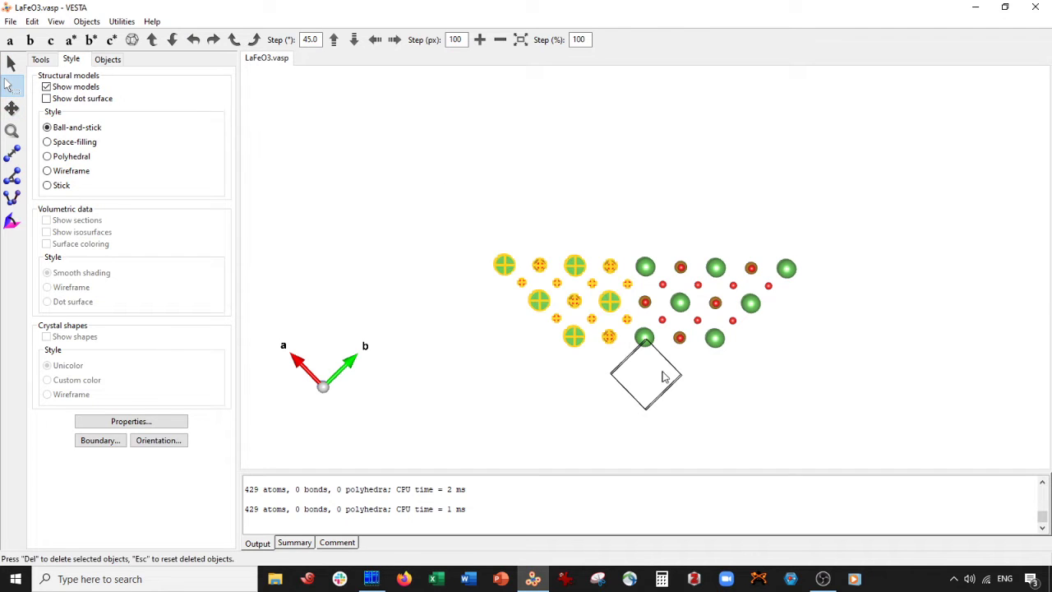
key("Delete")
left_click_drag(733, 255, 837, 363)
key("Delete")
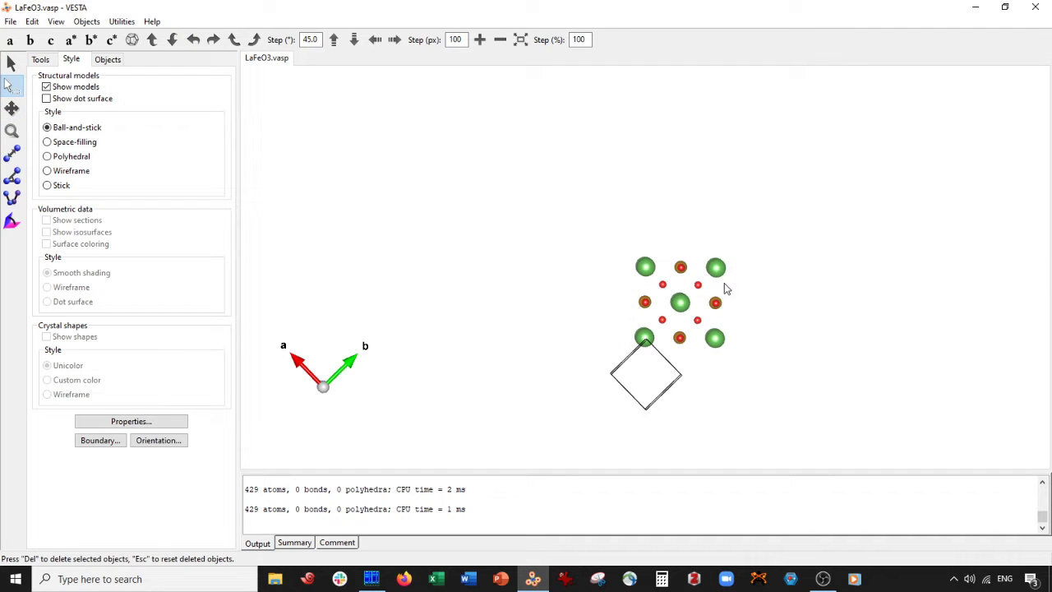
left_click(12, 63)
left_click_drag(657, 187, 740, 271)
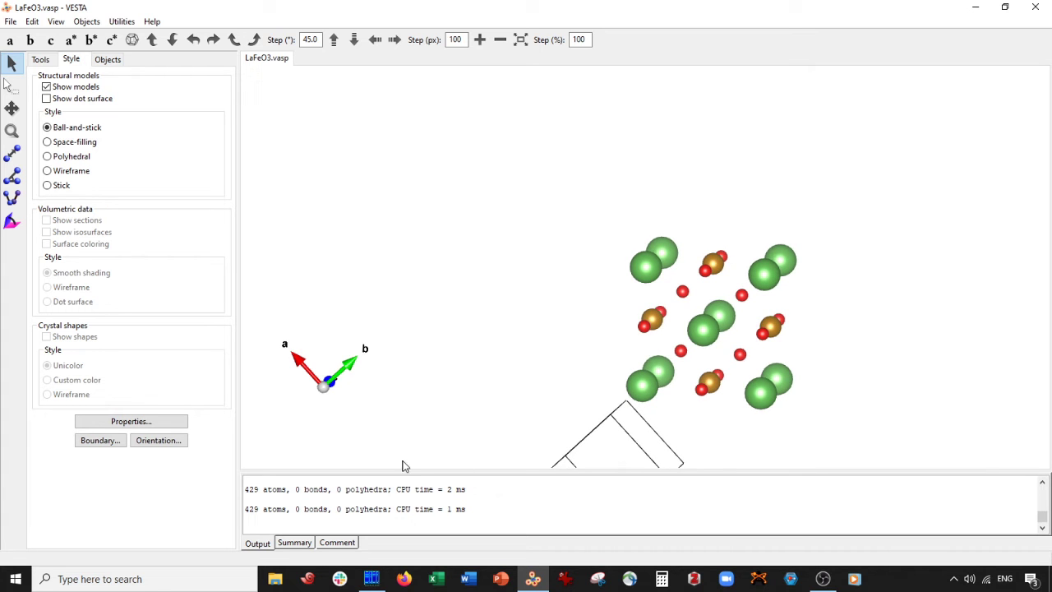
Step: Open basis_change.txt for editing in Far Manager
left_click(371, 579)
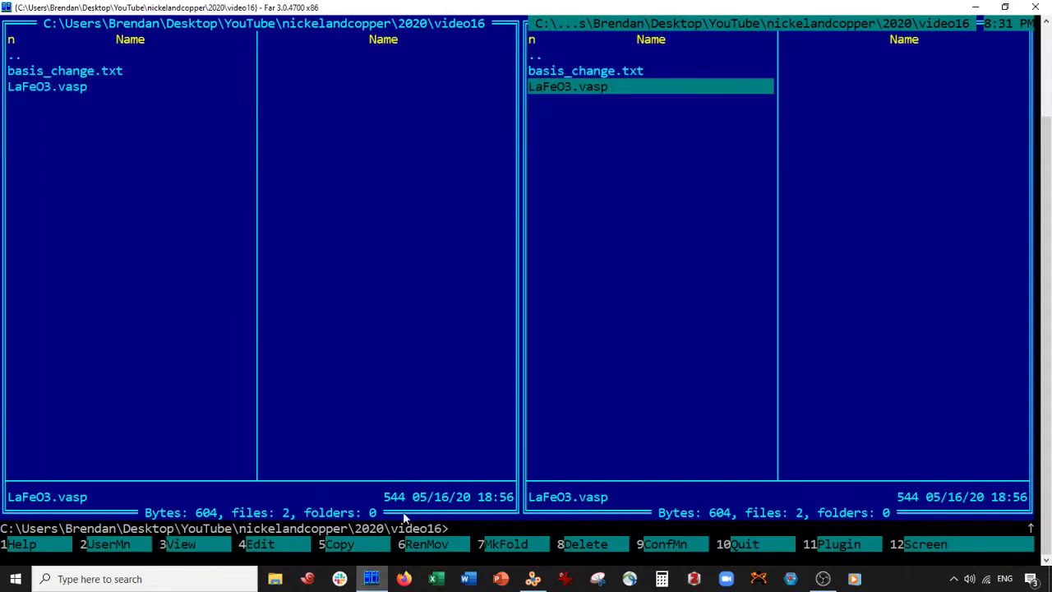
left_click(560, 73)
key("F4")
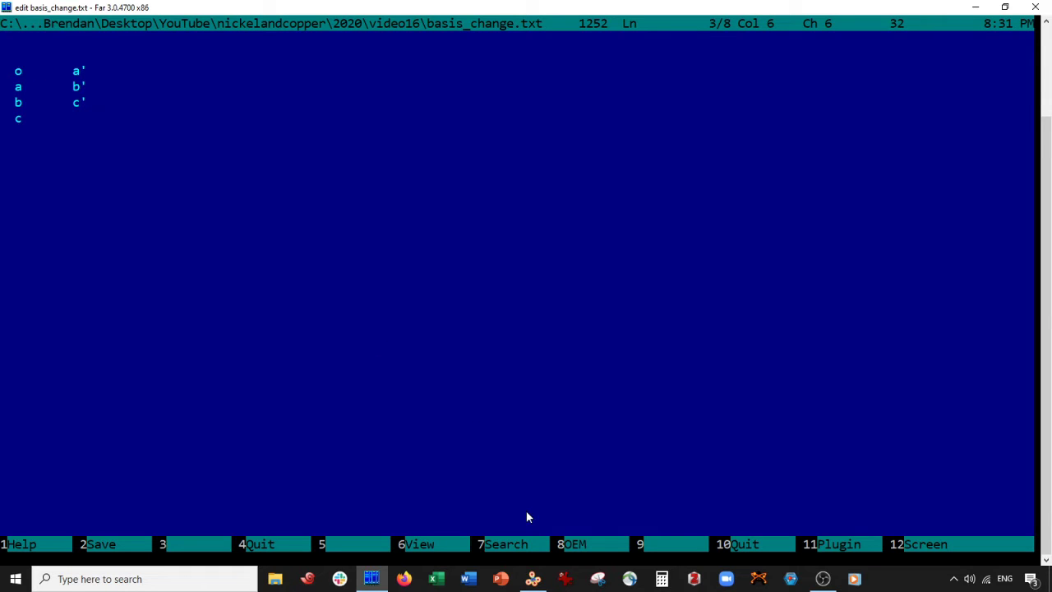
Step: Copy the first La atom's coordinates (1,1,2) from VESTA onto the o line of basis_change.txt
left_click(533, 578)
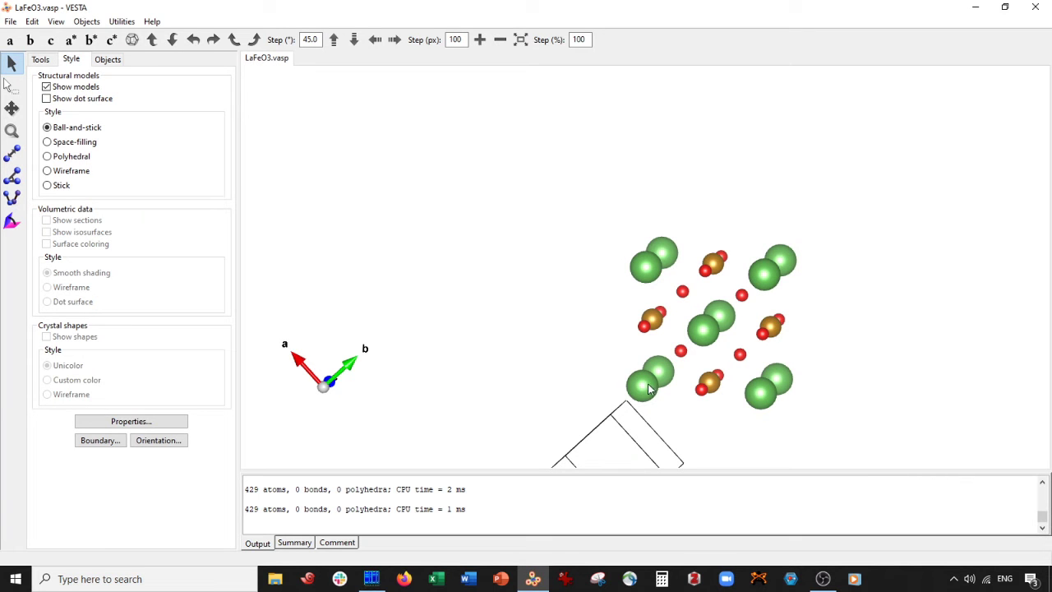
left_click(644, 382)
left_click_drag(644, 382, 559, 380)
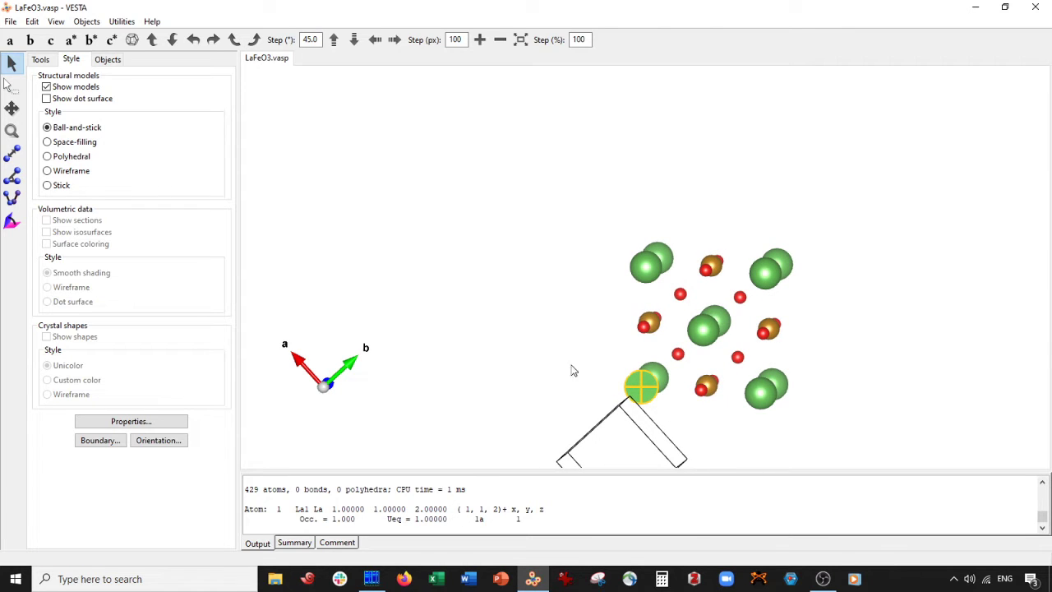
left_click_drag(450, 509, 333, 509)
key("ctrl+c")
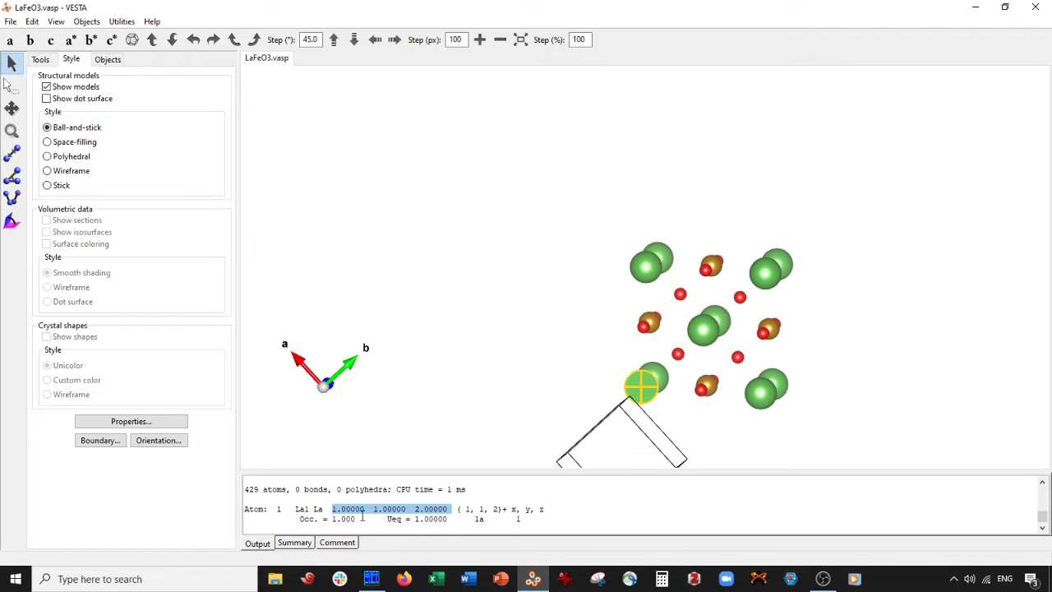
key("alt+Tab")
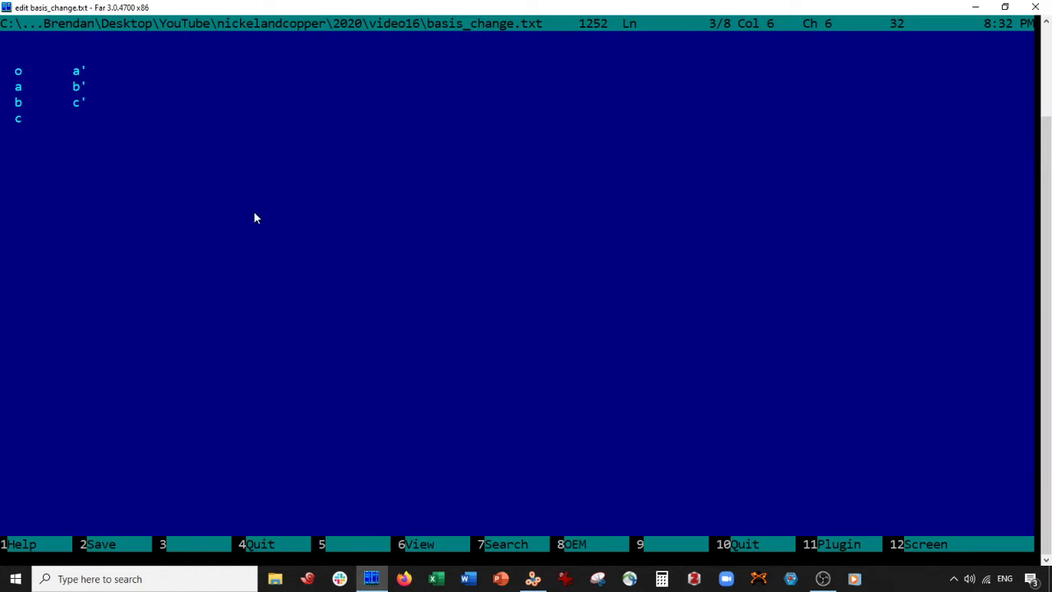
key("ctrl+v")
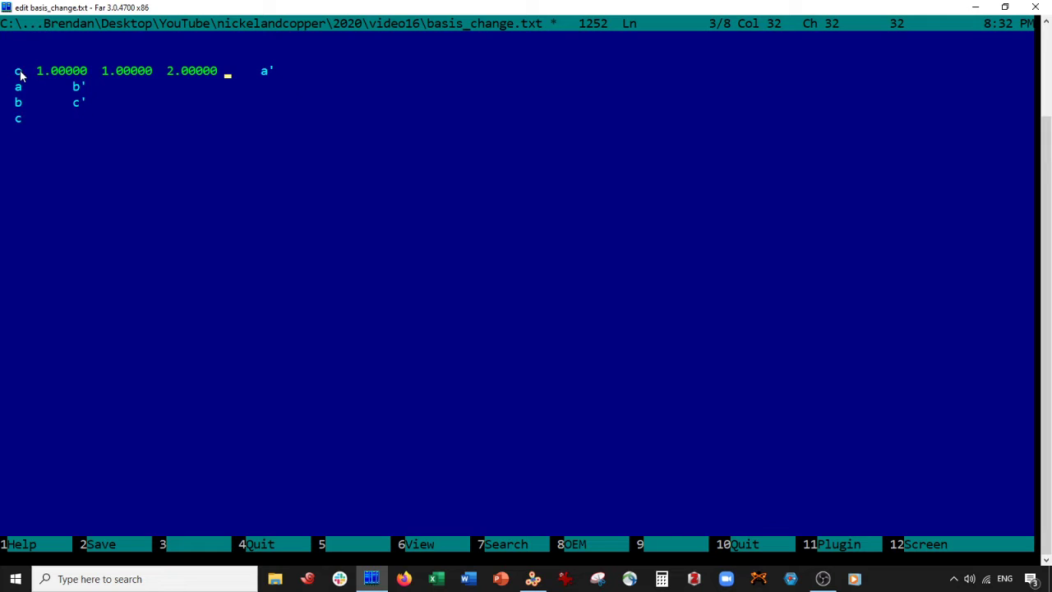
Step: Copy the next La atom's coordinates 1.00000 1.00000 3.00000 onto the a line
left_click(533, 579)
left_click_drag(662, 416, 650, 397)
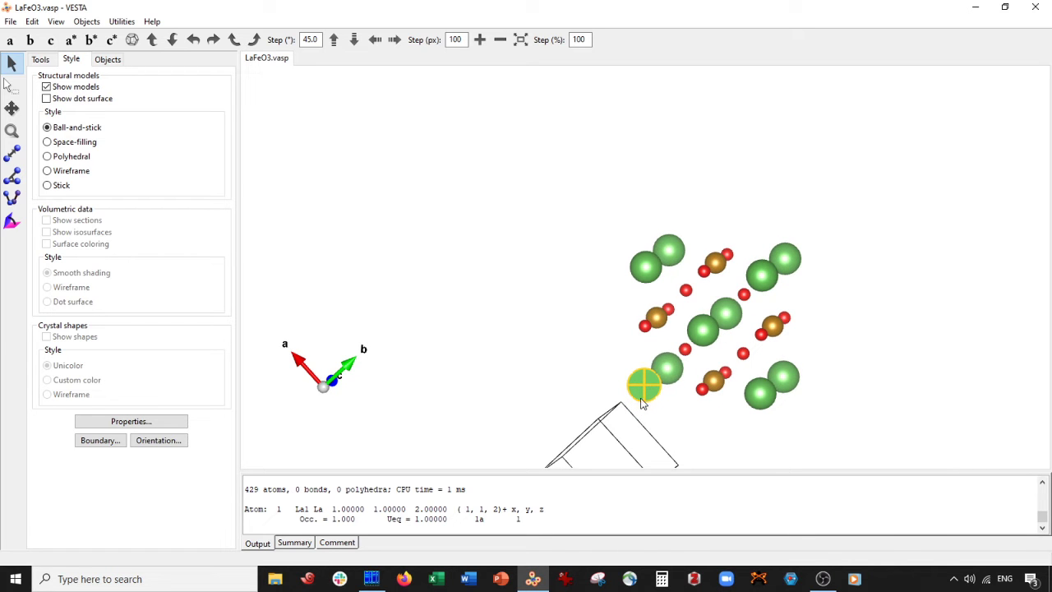
left_click(666, 365)
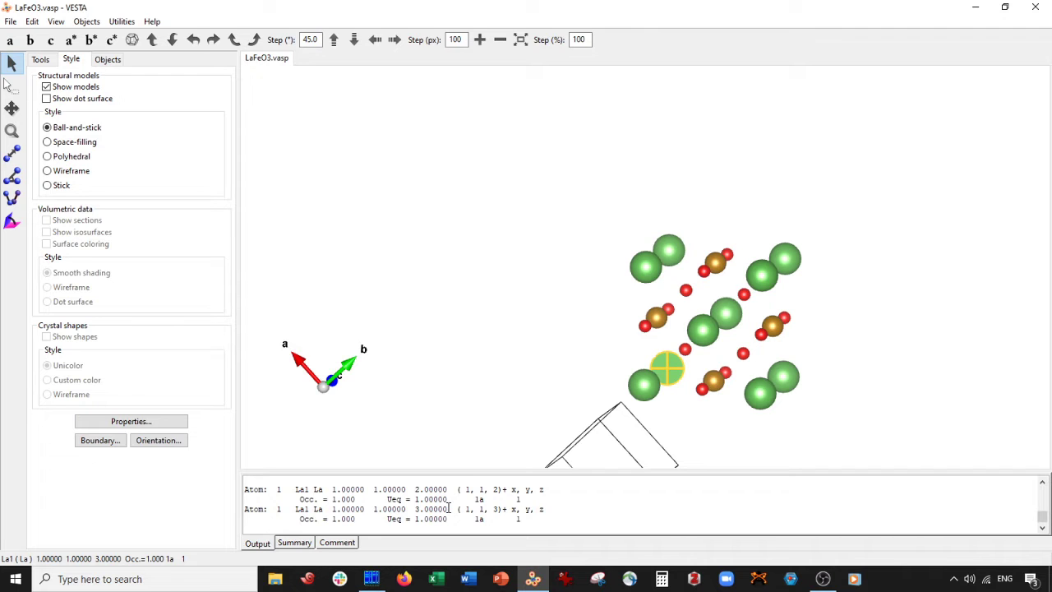
left_click_drag(450, 509, 334, 509)
key("ctrl+c")
left_click(371, 578)
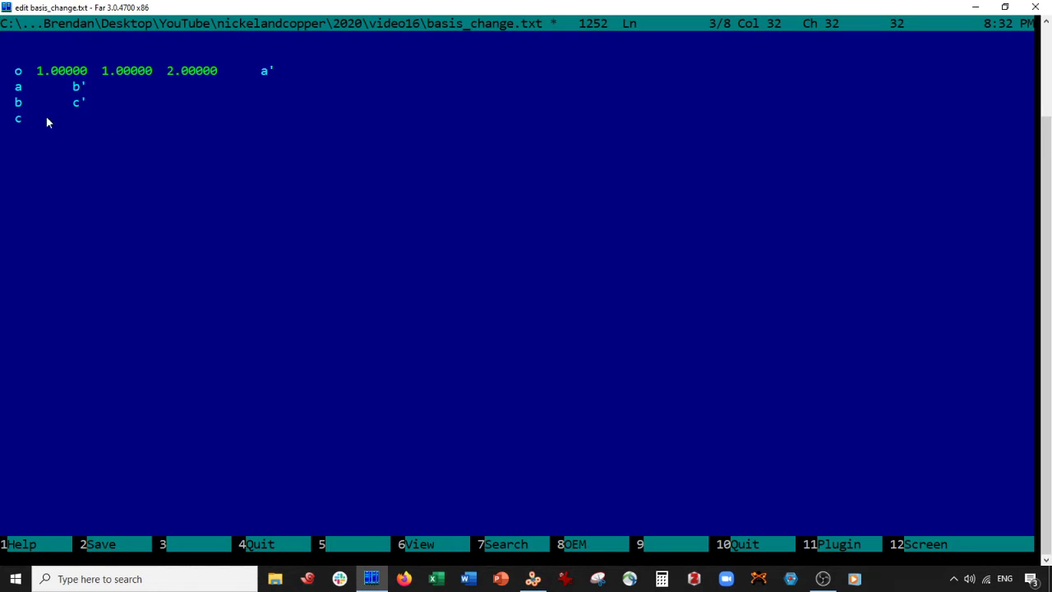
left_click(40, 83)
key("ctrl+v")
Step: Copy the La atom coordinates 0.00000 2.00000 2.00000 onto the b line
left_click(532, 579)
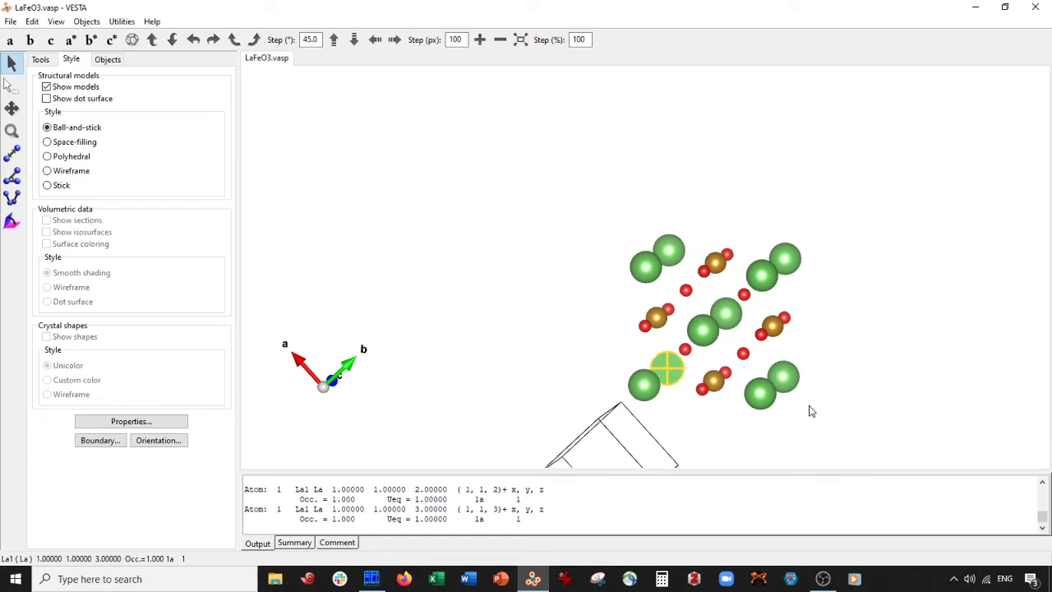
left_click(762, 395)
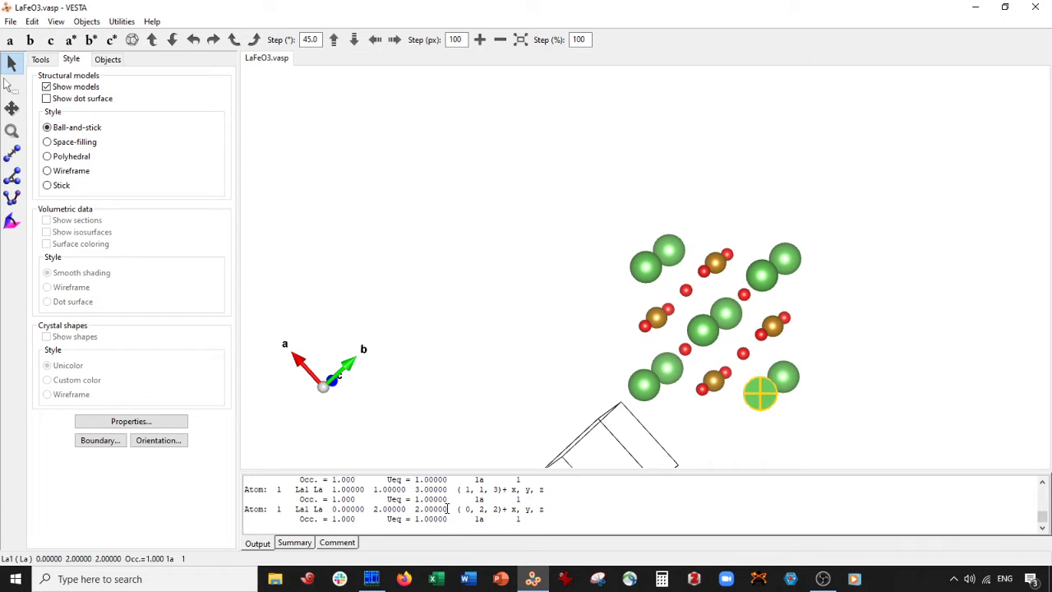
left_click_drag(448, 509, 334, 509)
key("ctrl+c")
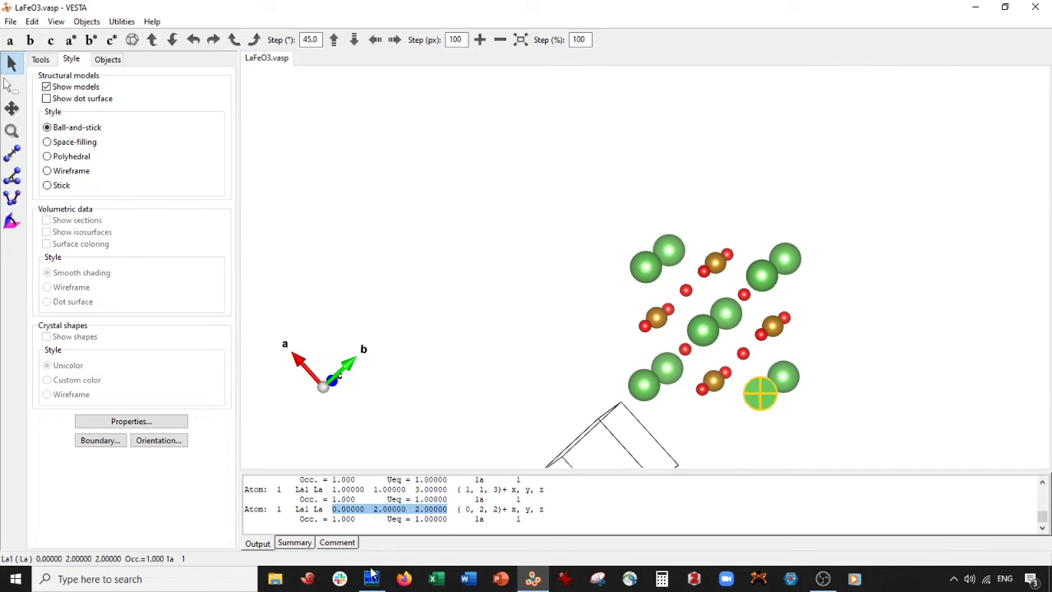
left_click(372, 578)
left_click(40, 103)
key("ctrl+v")
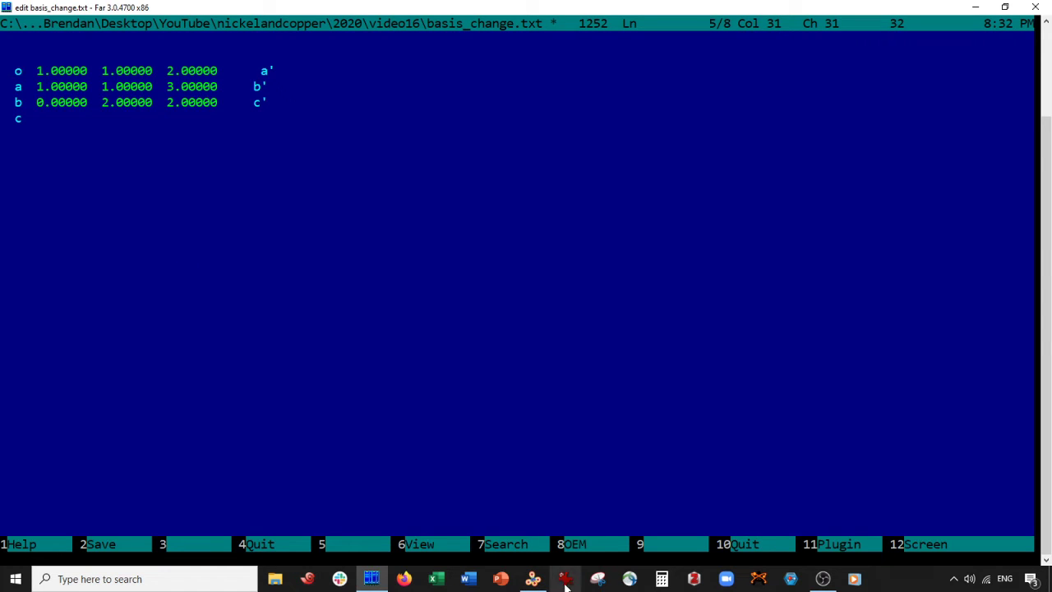
Step: Copy the La atom coordinates 2.00000 2.00000 2.00000 onto the c line
left_click(533, 578)
left_click(650, 278)
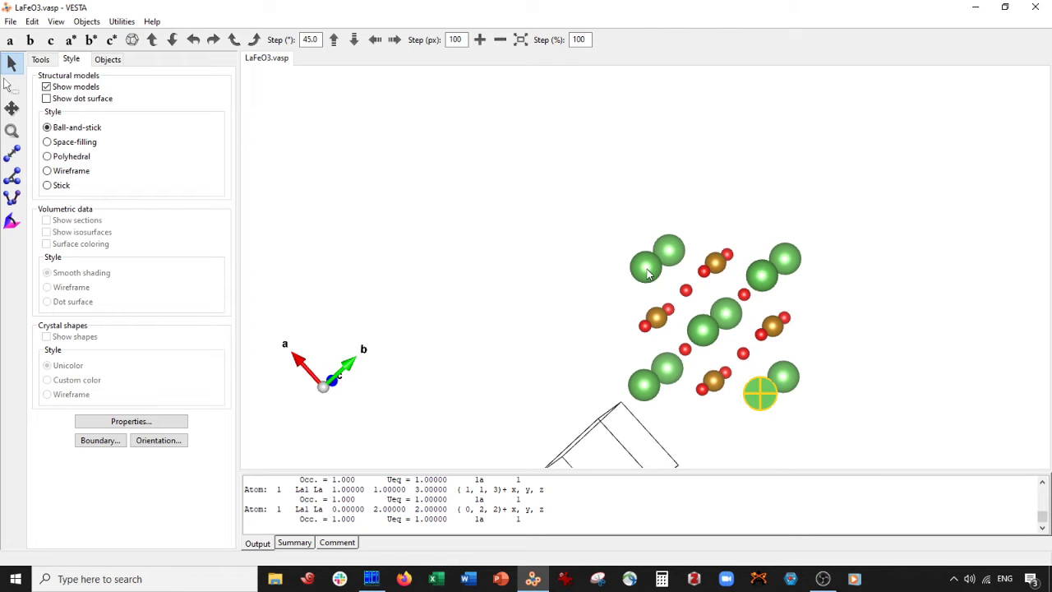
left_click_drag(450, 509, 332, 509)
key("ctrl+c")
left_click(371, 579)
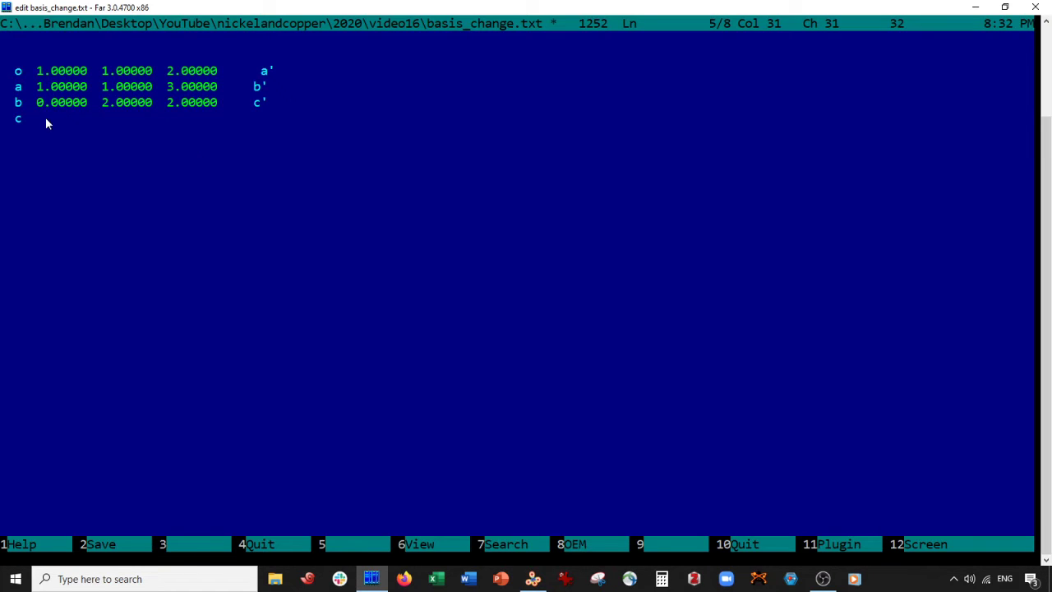
left_click(39, 118)
key("ctrl+v")
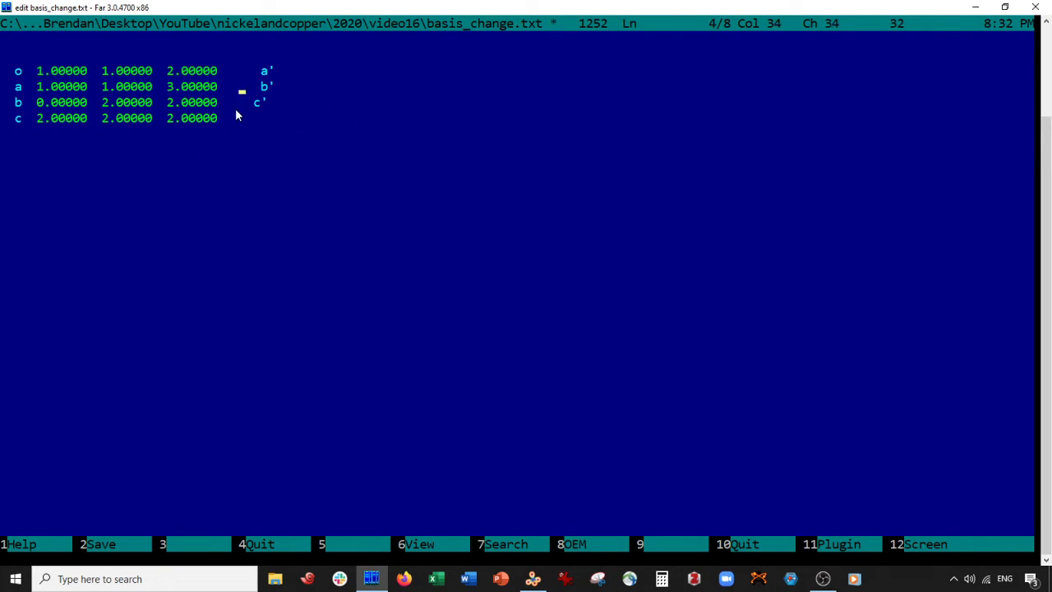
Step: Fill in a' 0 0 1, b' -1 1 0, c' 1 1 0 in basis_change.txt and save it with F2
left_click(238, 108)
key("End")
type("0")
key("Down")
type("-1")
key("Down")
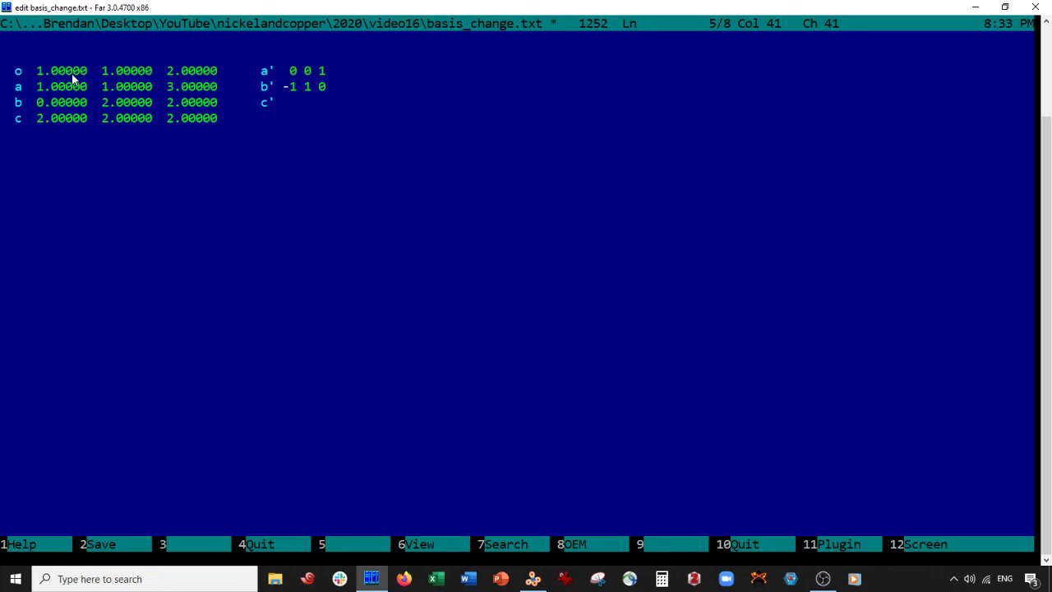
type("1 1 0")
key("F2")
Step: Back in VESTA, shift the structure up and to the left
left_click(533, 578)
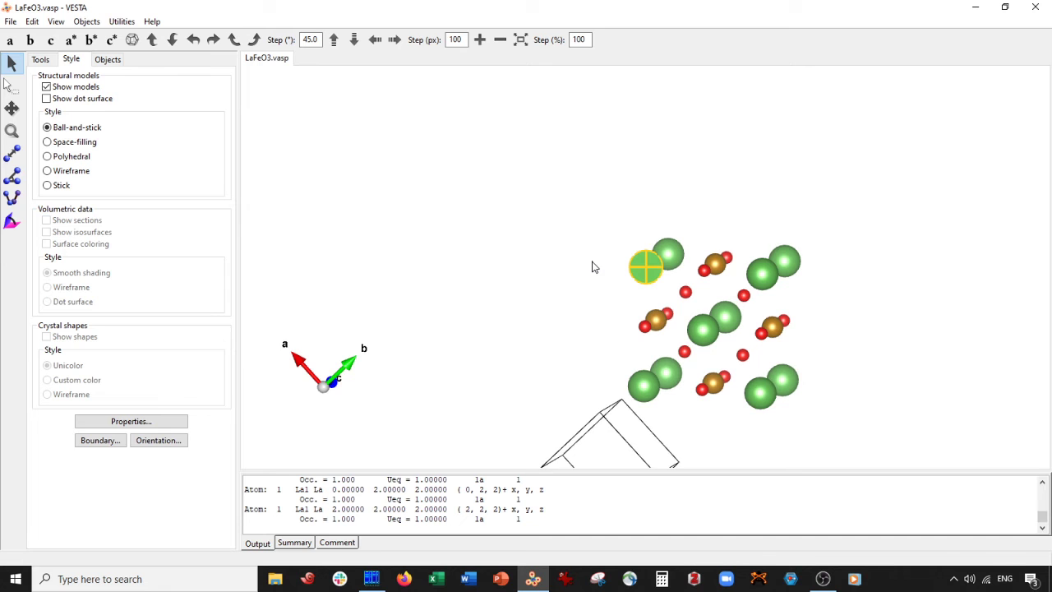
left_click(11, 108)
left_click_drag(860, 266, 739, 197)
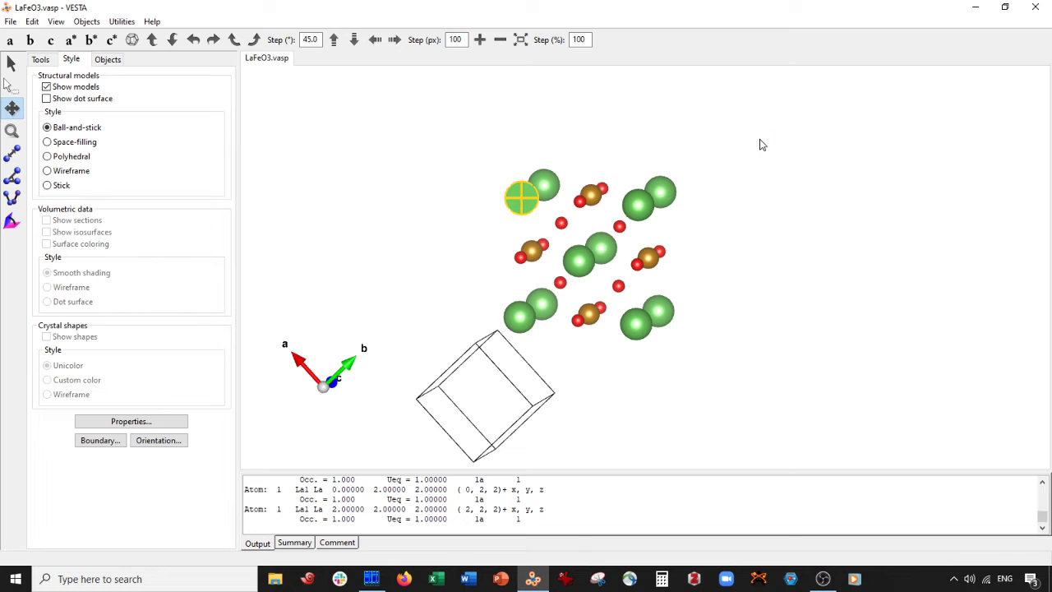
Step: Open LaFeO3.vasp a second time and show its unit cell data (P 1, 3.95718 Å edges)
key("ctrl+o")
double_click(175, 125)
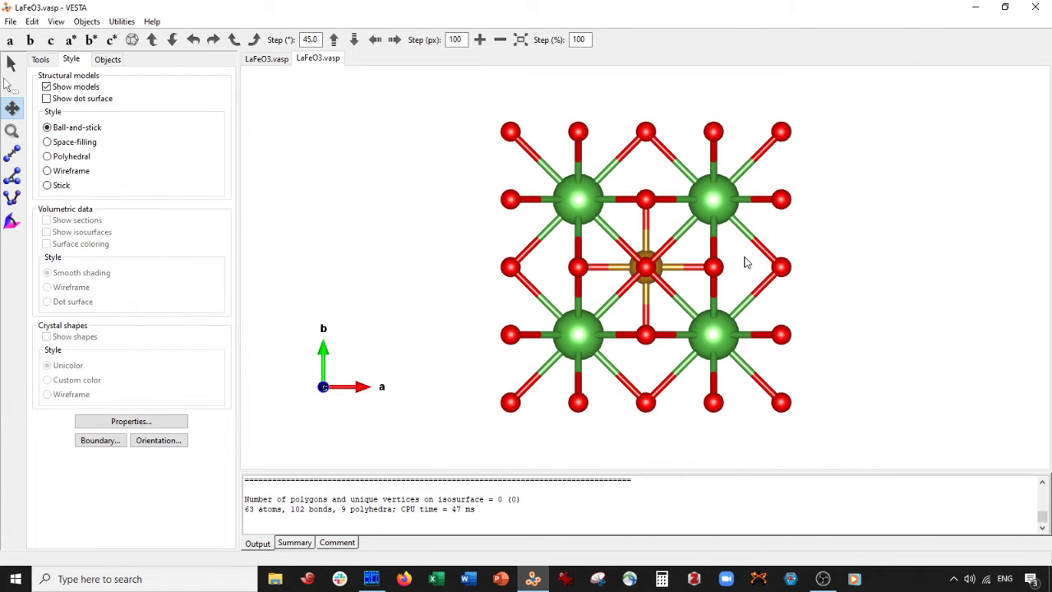
left_click_drag(744, 262, 719, 264)
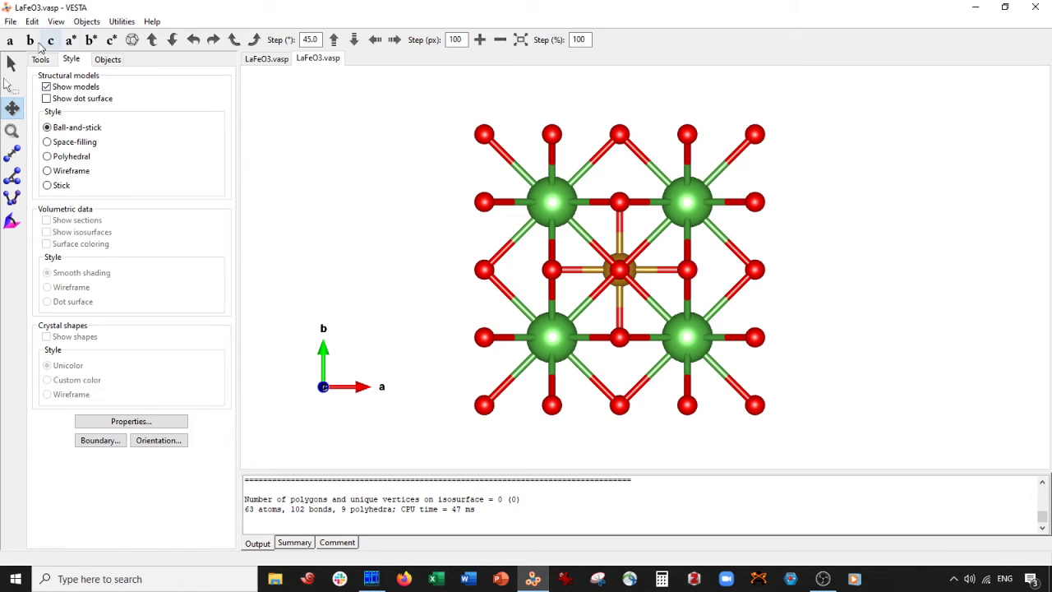
left_click(32, 22)
mouse_move(140, 76)
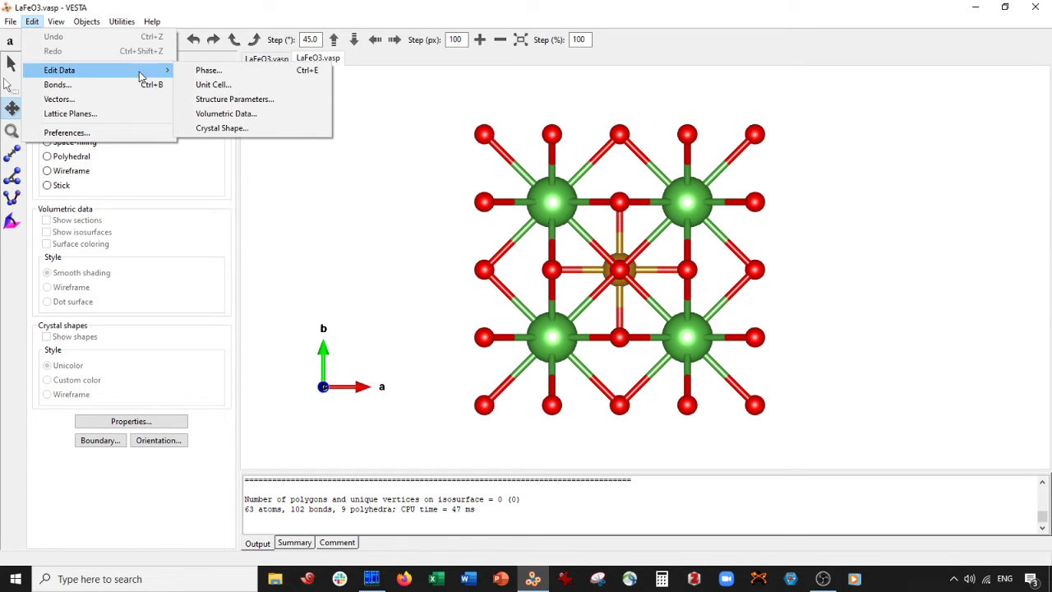
left_click(206, 84)
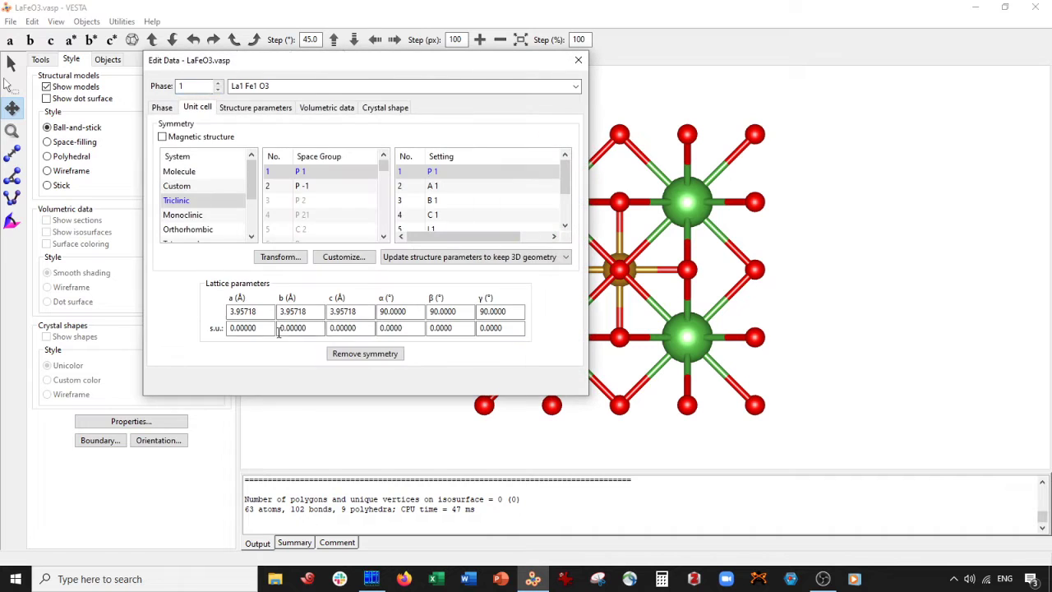
Step: Open the Unit Cell Transformation matrix and enter the first row as 0 0 1, checking the notes
left_click(281, 260)
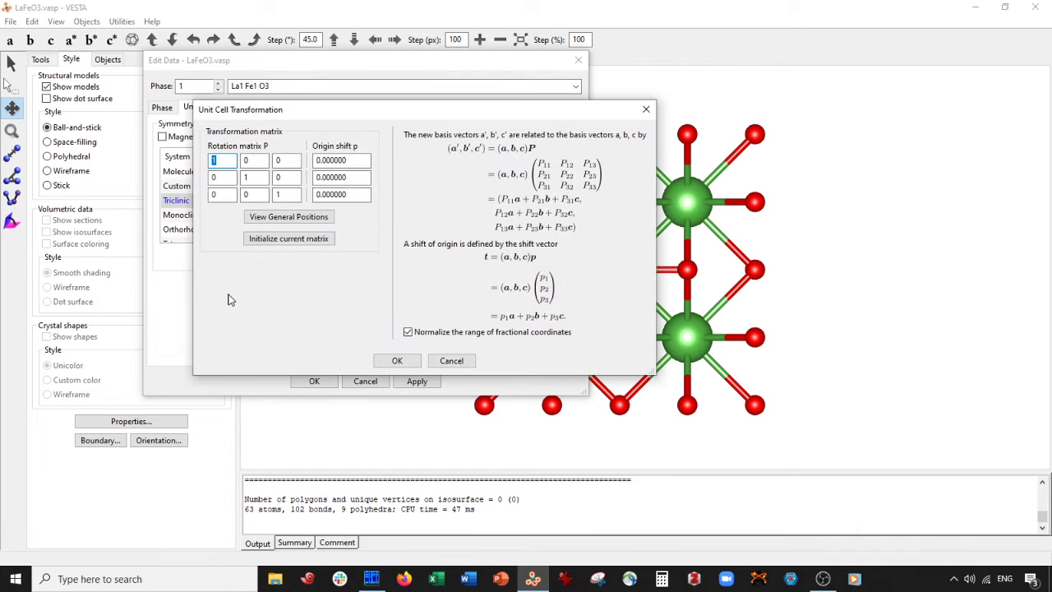
type("0")
key("Tab")
key("Tab")
key("Tab")
key("Tab")
type("0")
key("Tab")
key("Tab")
key("Tab")
key("Tab")
type("0")
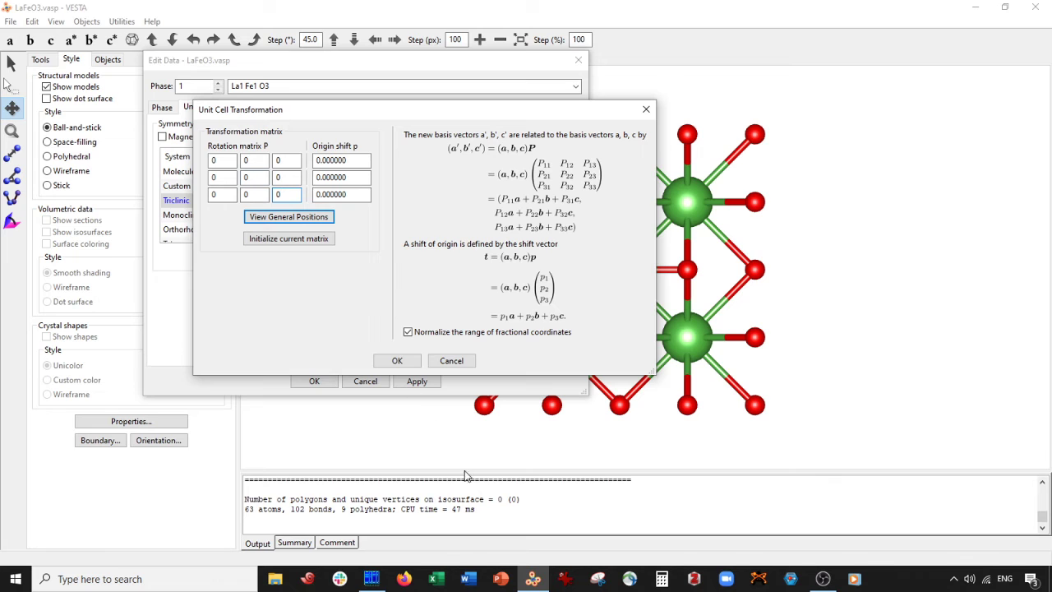
mouse_move(379, 586)
left_click(403, 548)
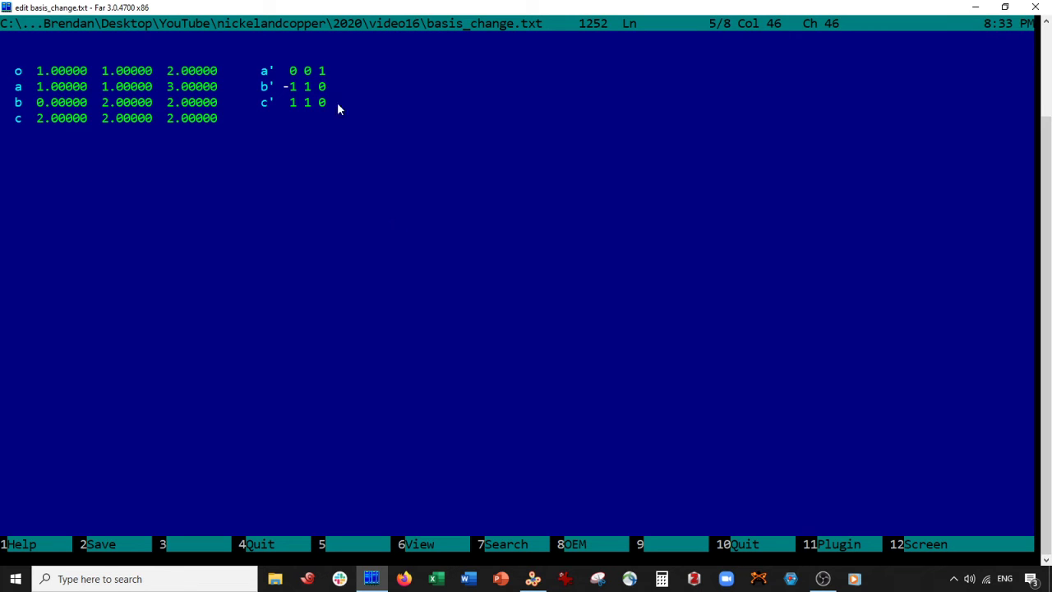
left_click(533, 578)
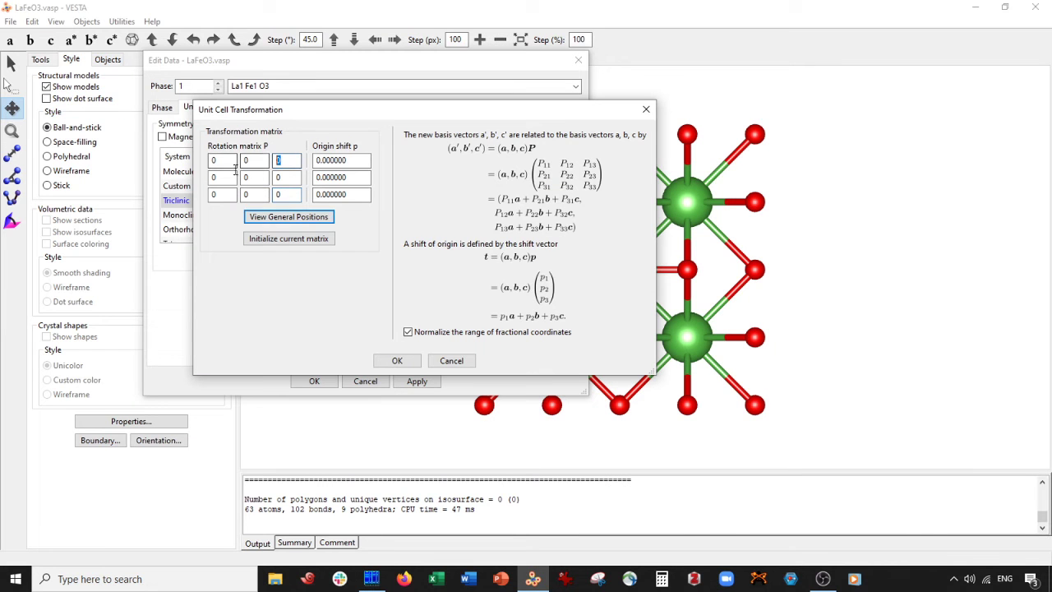
type("1")
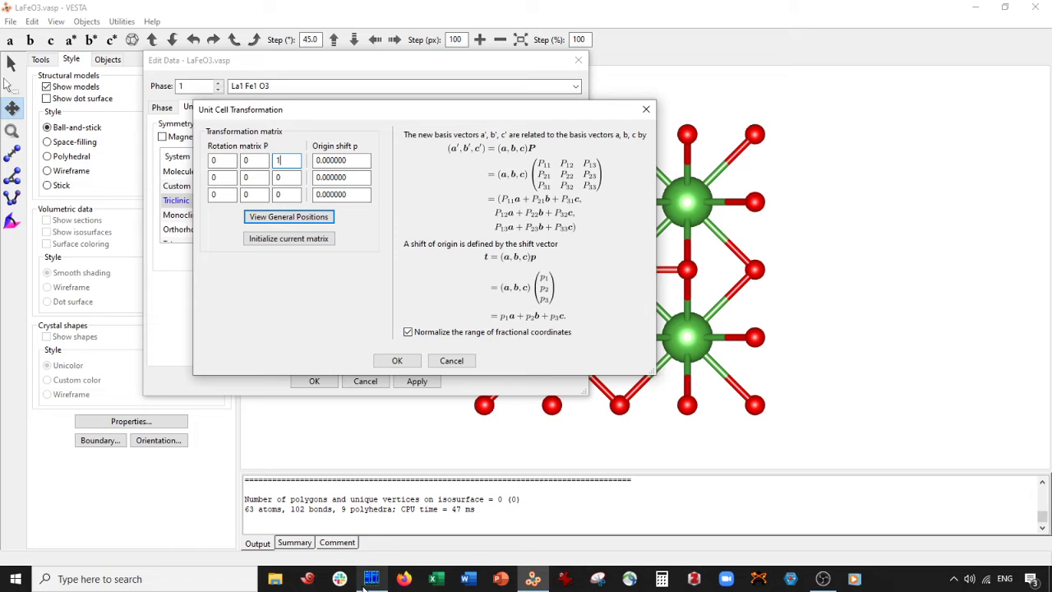
left_click(366, 578)
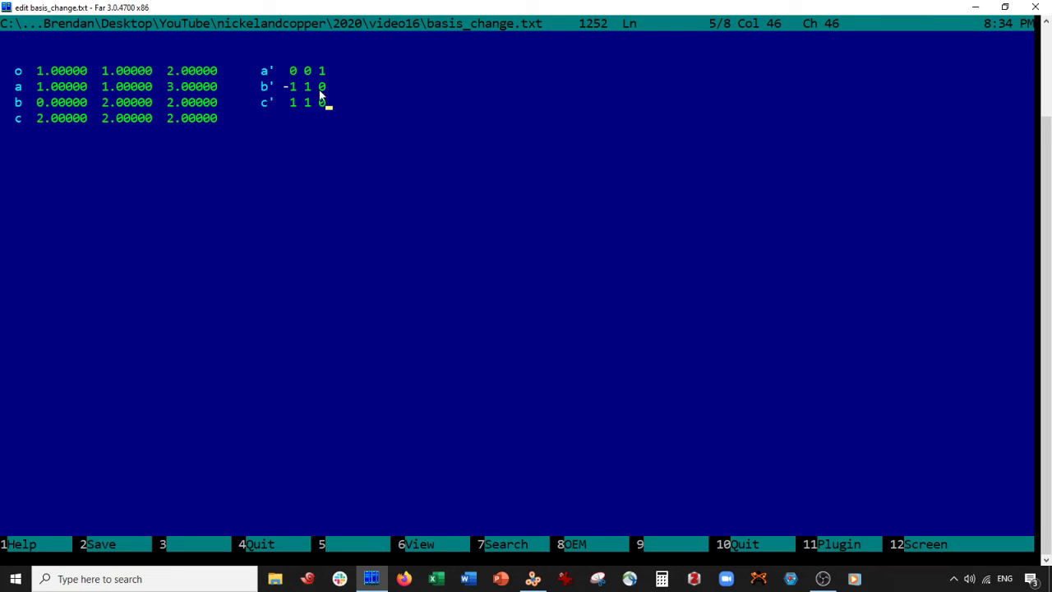
left_click(532, 578)
Step: Enter row 2 as −1 1 0 and row 3 as 1 1 0, then submit the matrix
key("Tab")
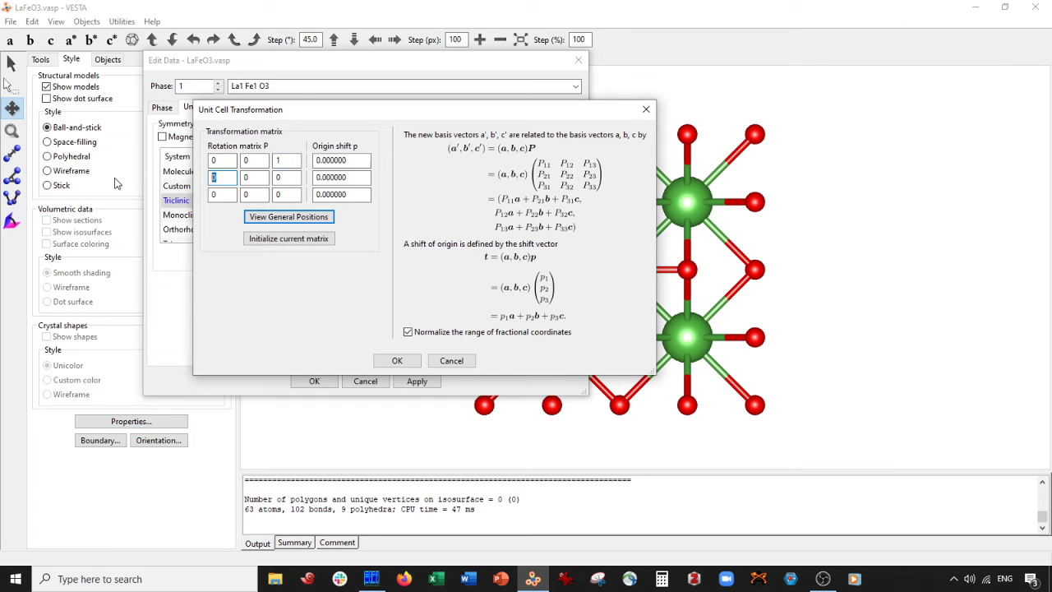
type("-1")
key("Tab")
type("1")
left_click(372, 579)
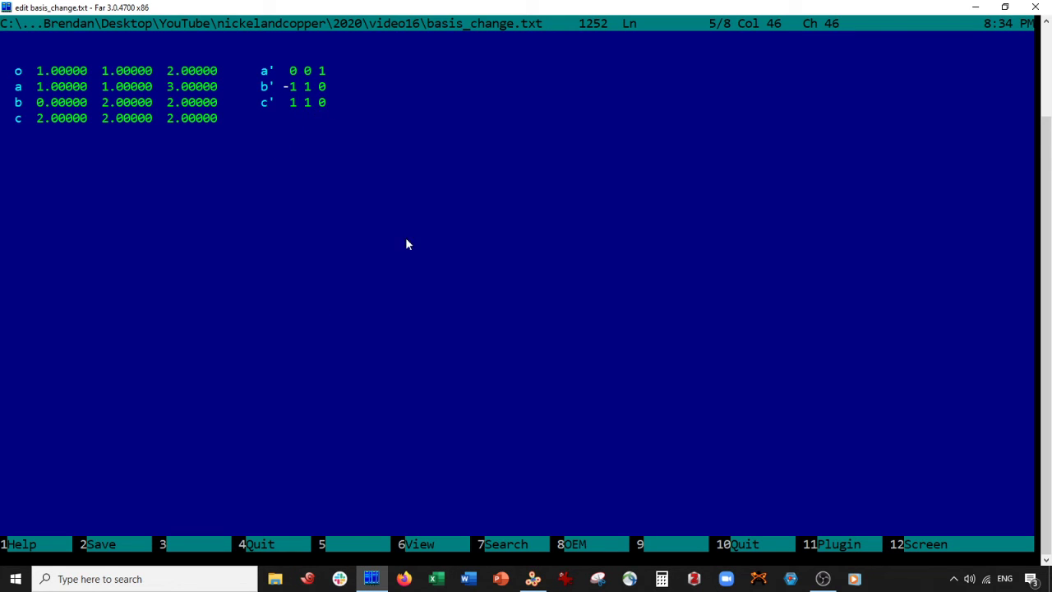
left_click(533, 578)
key("Tab")
type("0")
key("Tab")
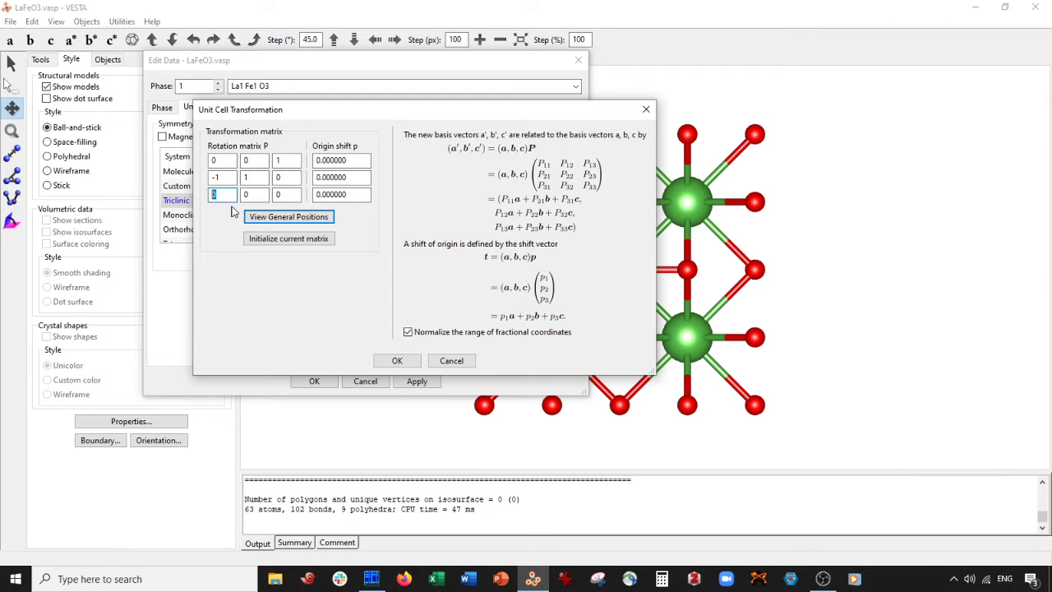
type("1")
key("Tab")
type("1")
left_click(397, 360)
Step: Accept the handedness and volume-change warnings, mute the speakers, and apply the new unit cell
left_click(461, 264)
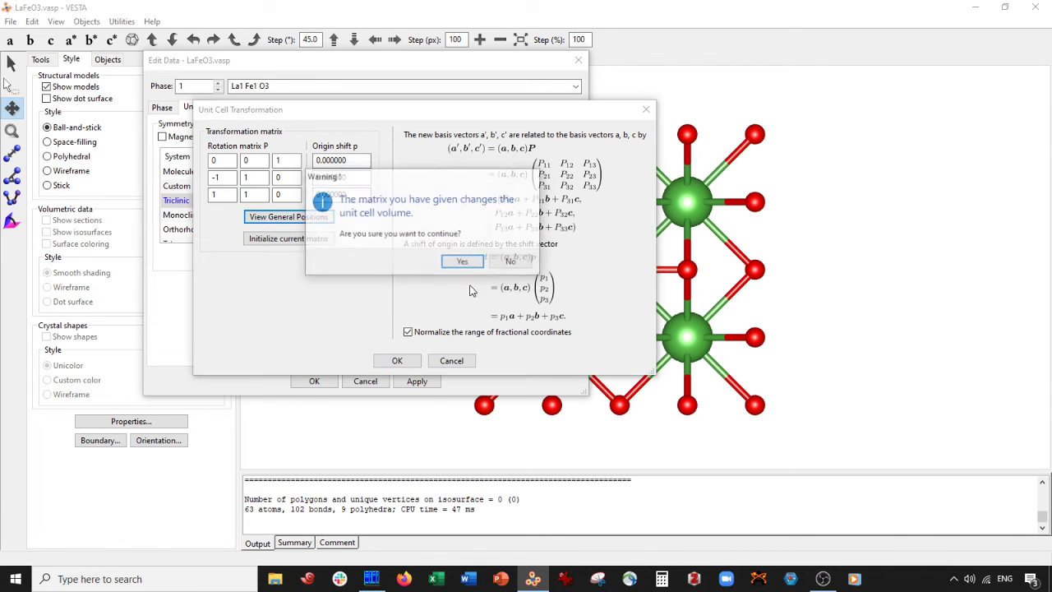
left_click(462, 261)
left_click(424, 285)
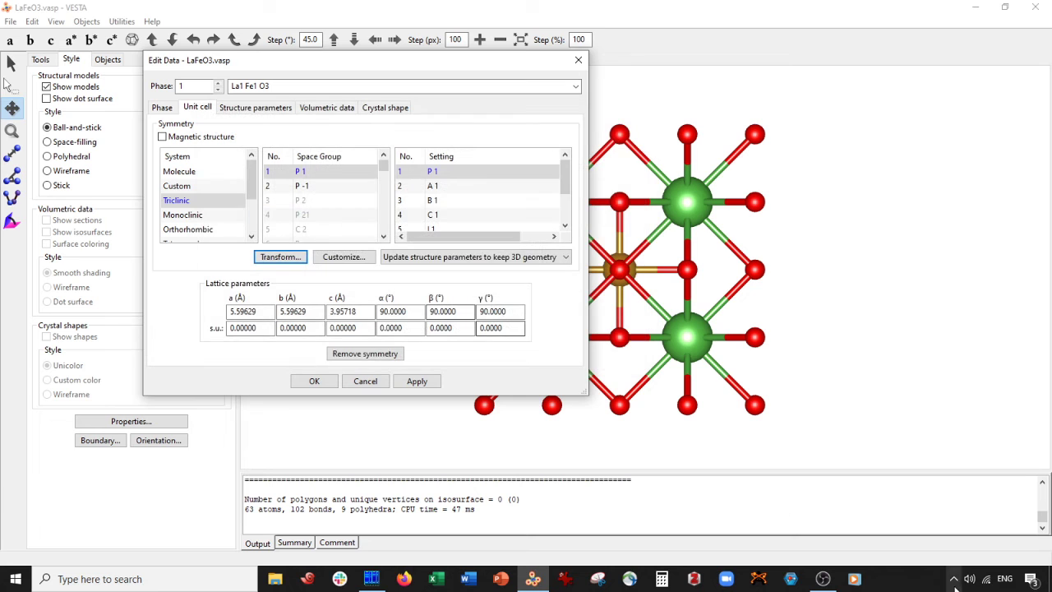
left_click(970, 578)
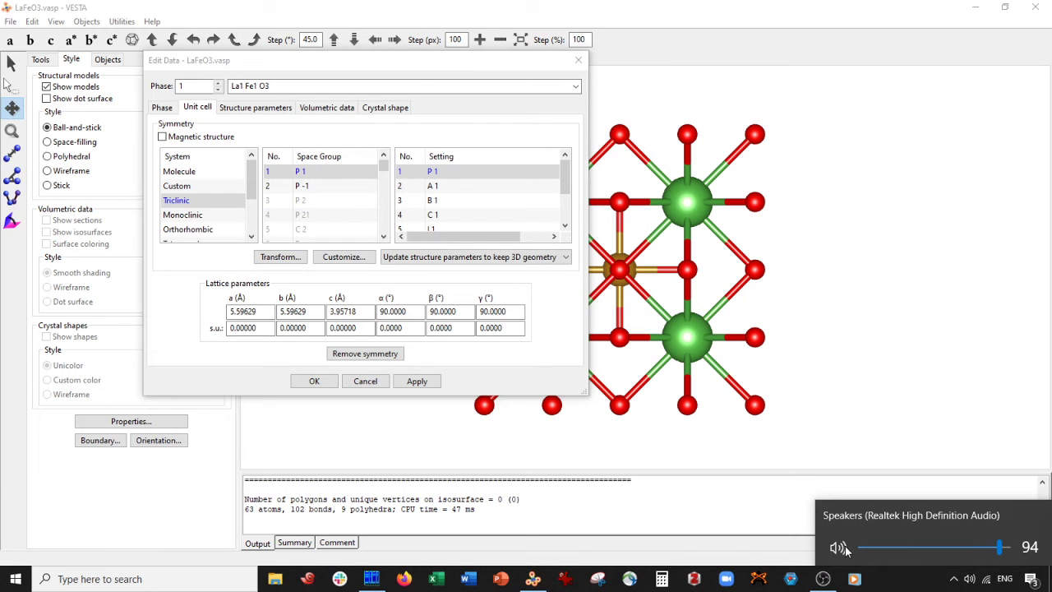
left_click(844, 549)
left_click(415, 382)
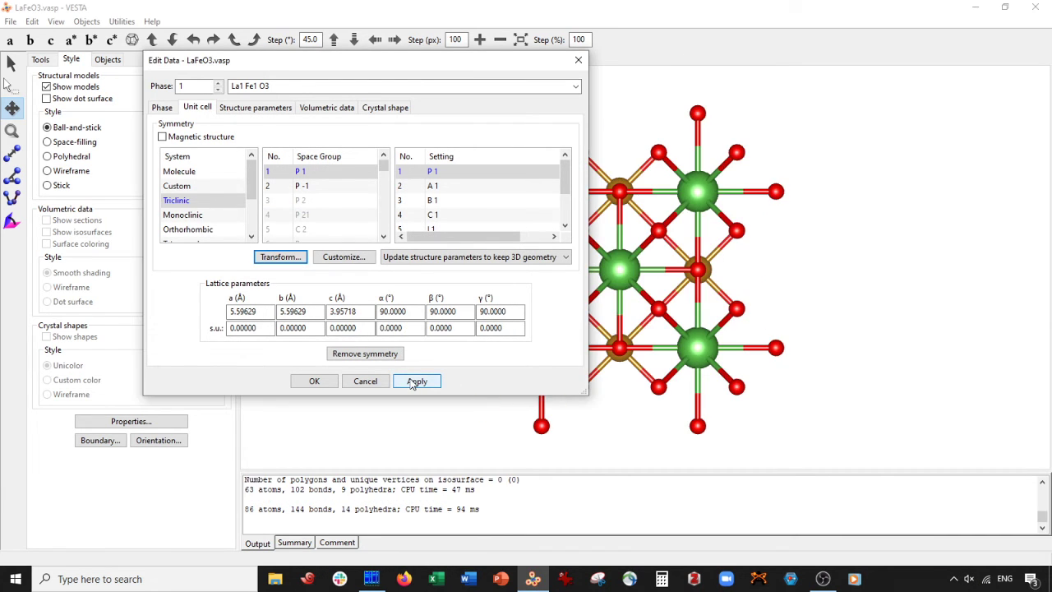
left_click(314, 381)
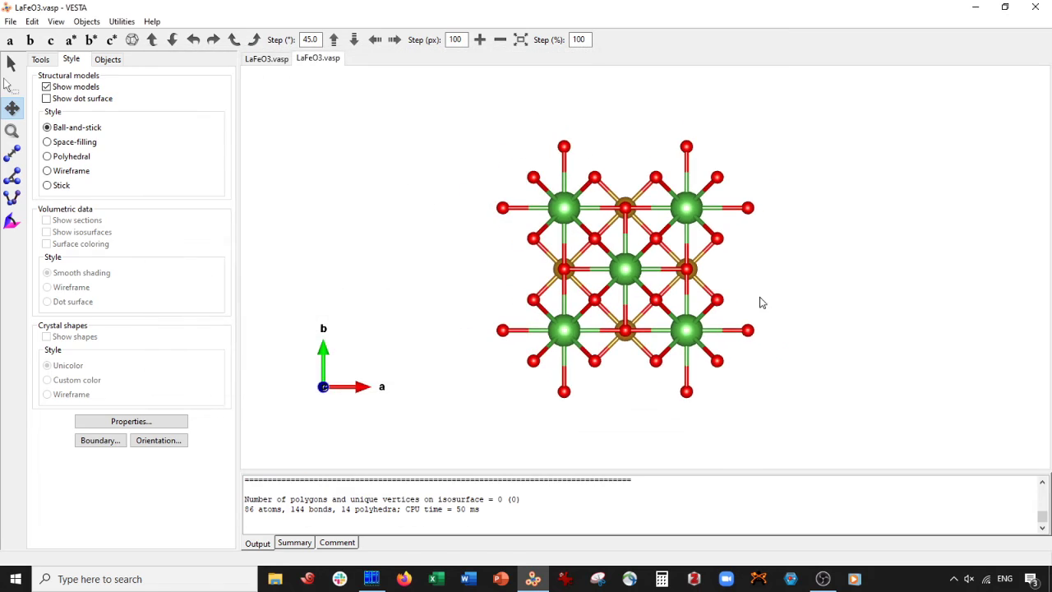
Step: Delete all bond definitions from the transformed cell, leaving 0 bonds and 0 polyhedra
left_click(11, 63)
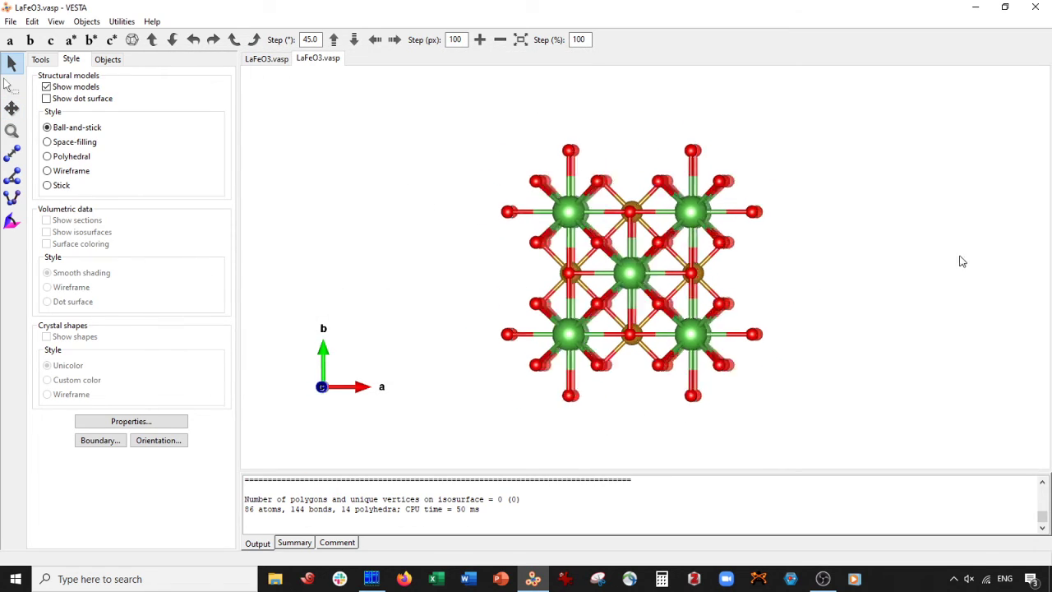
mouse_move(961, 261)
left_mouse_down()
mouse_move(947, 272)
mouse_move(970, 272)
mouse_move(959, 261)
left_mouse_up()
left_click(33, 21)
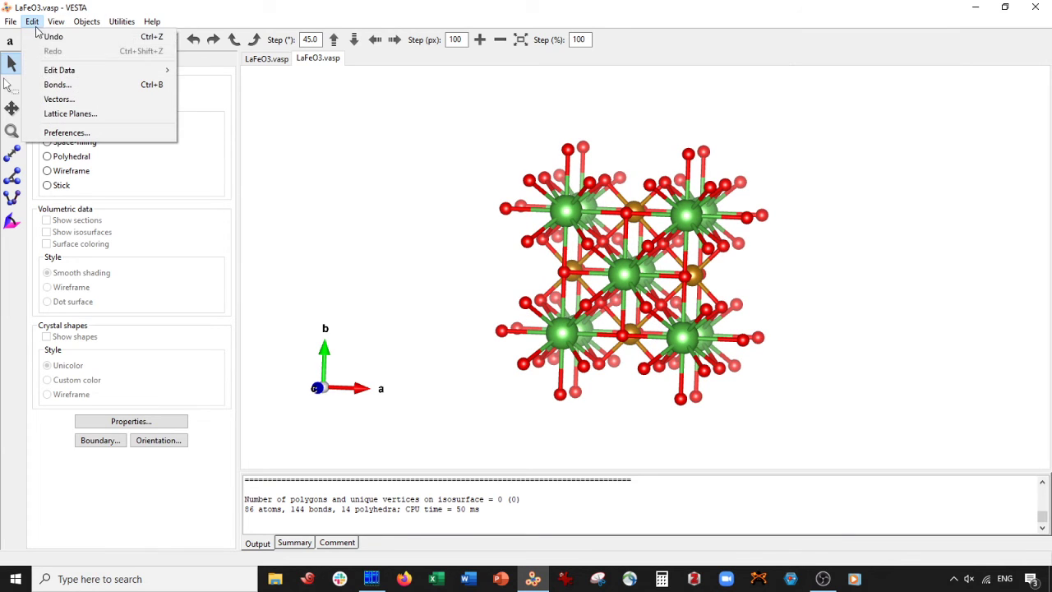
left_click(56, 85)
left_click(243, 267)
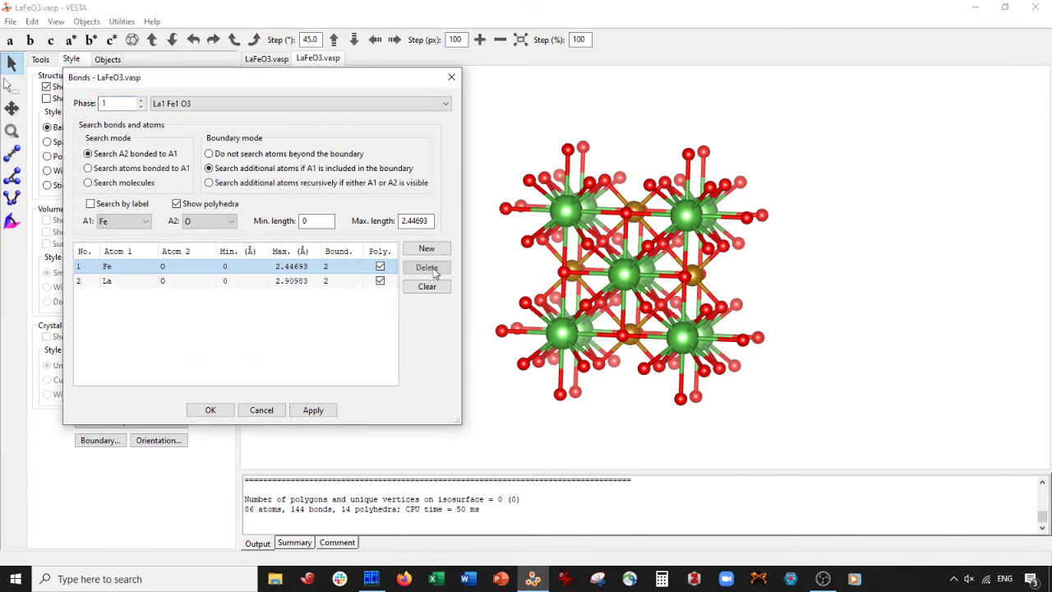
left_click(427, 267)
left_click(426, 287)
left_click(311, 418)
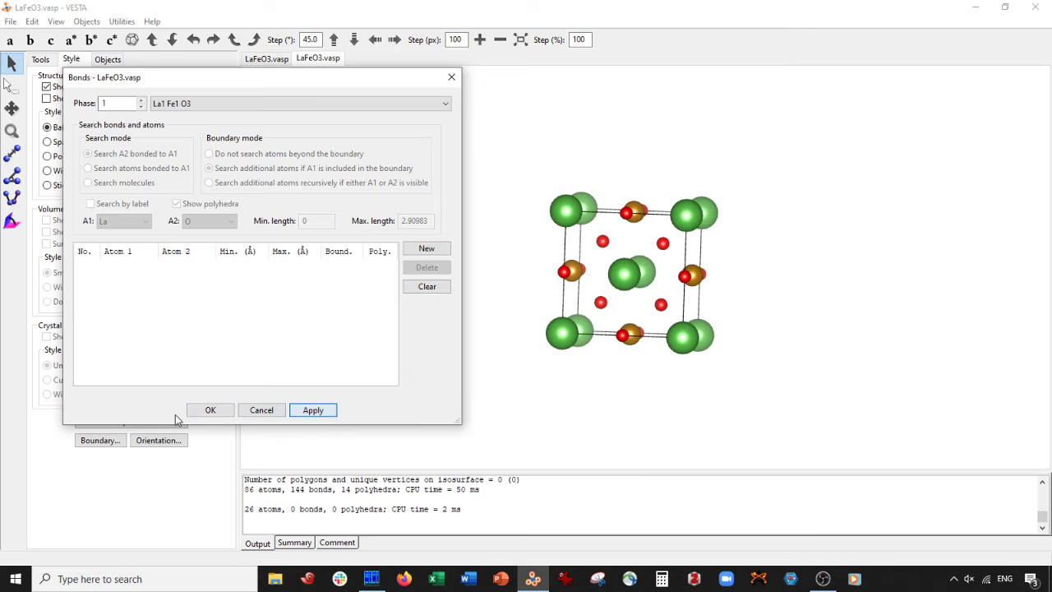
left_click(210, 409)
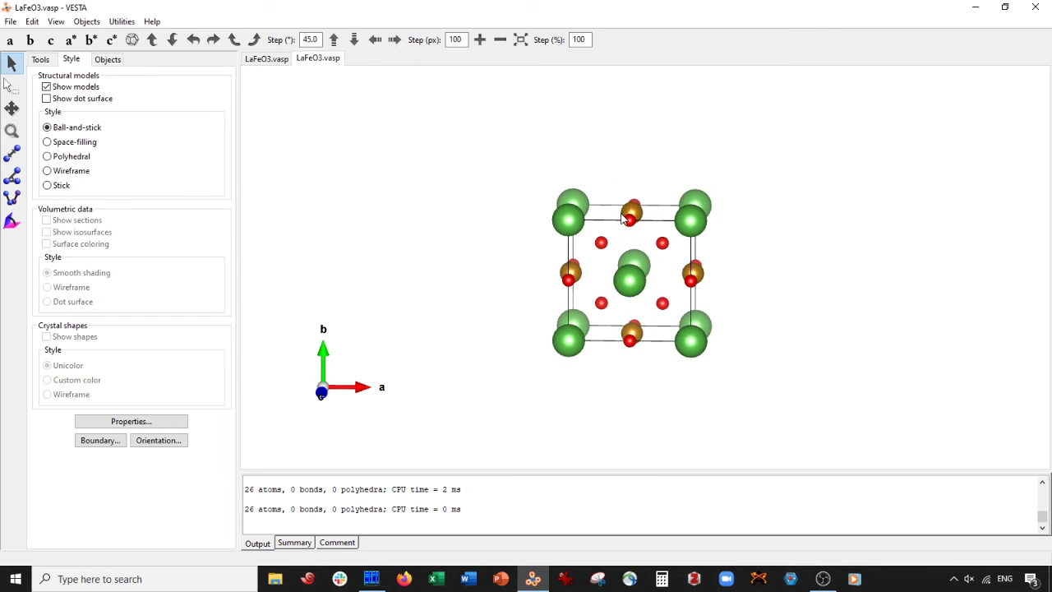
scroll(649, 229, "up", 3)
left_click_drag(666, 225, 645, 238)
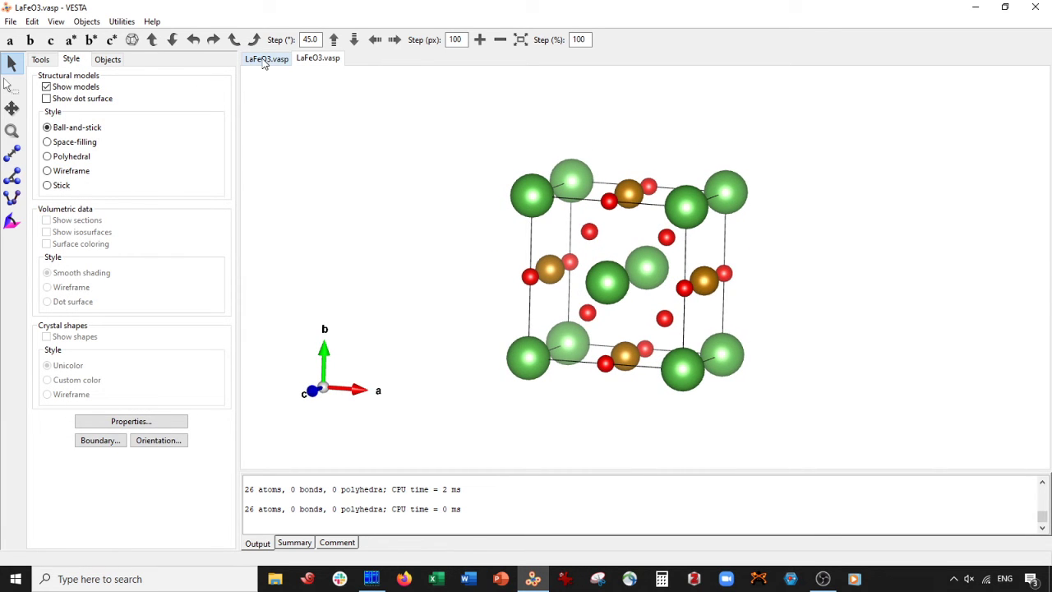
Step: Reopen the original LaFeO3.vasp and delete its Fe and La bond definitions
key("ctrl+o")
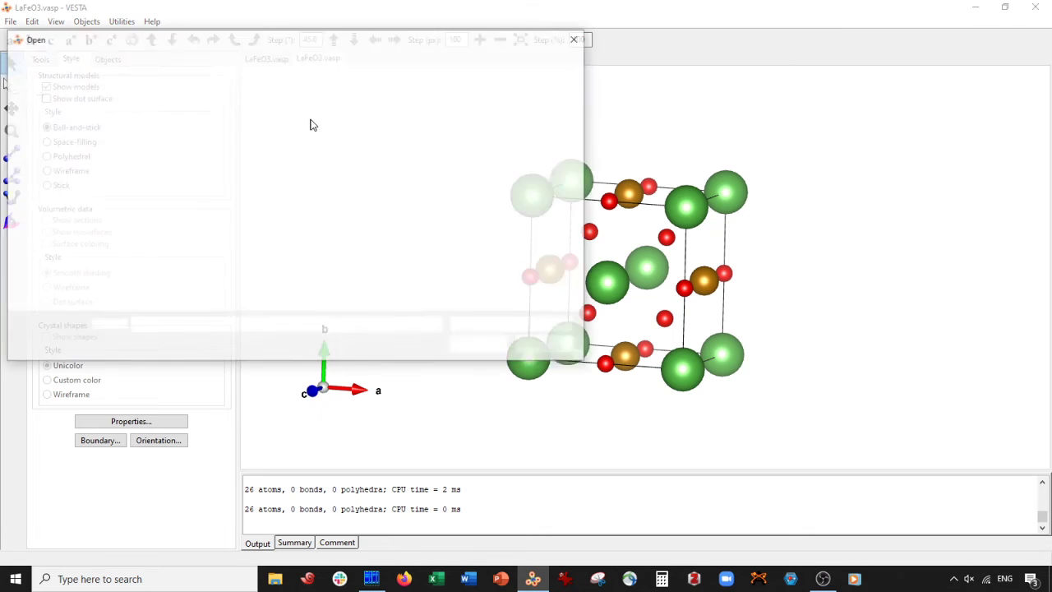
double_click(169, 129)
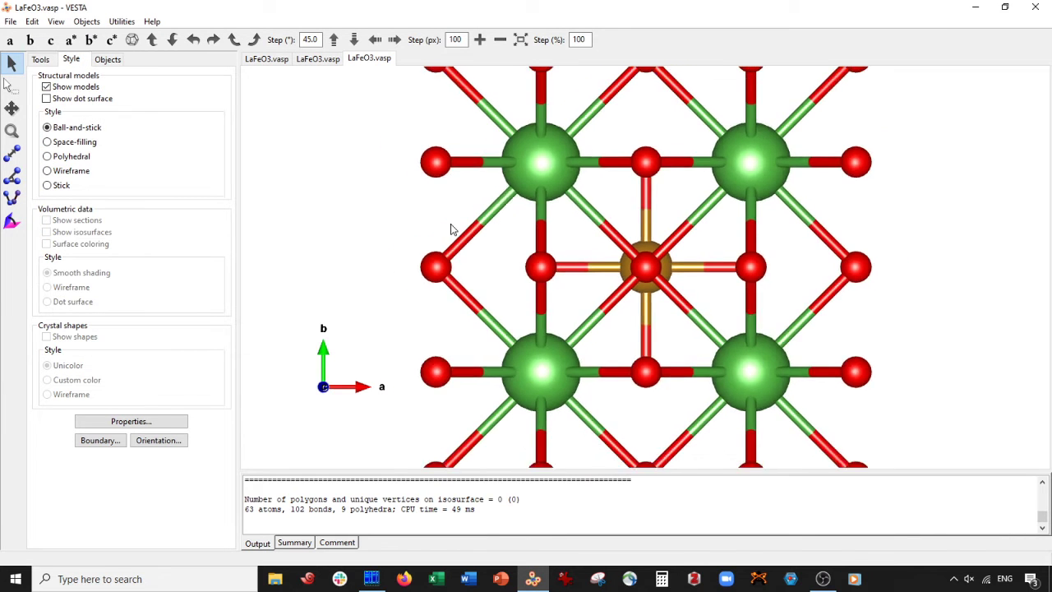
scroll(452, 226, "down", 3)
left_click(32, 22)
left_click(62, 82)
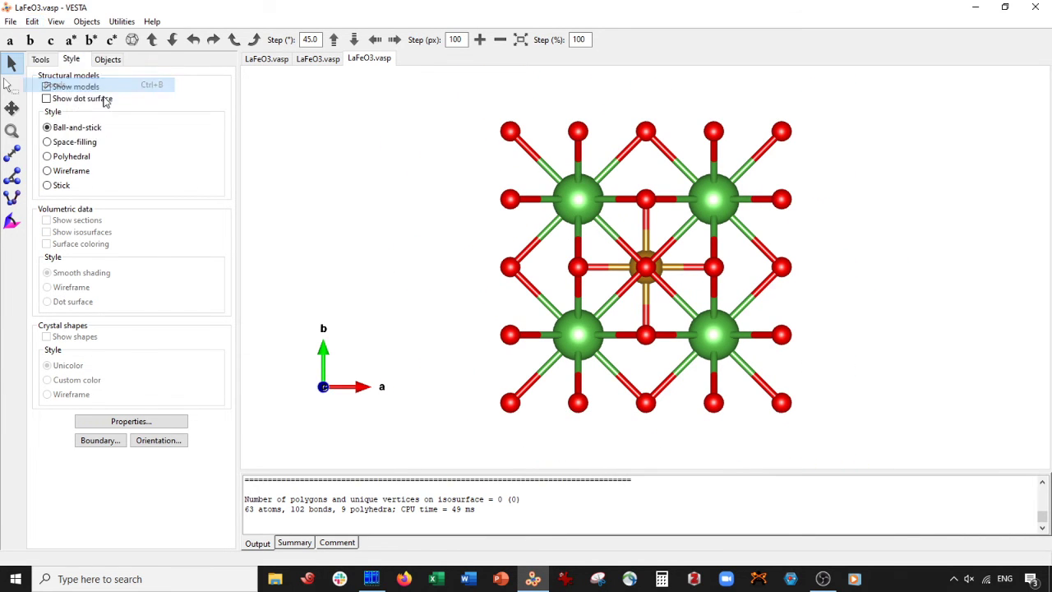
left_click(327, 266)
left_click(427, 268)
left_click(427, 267)
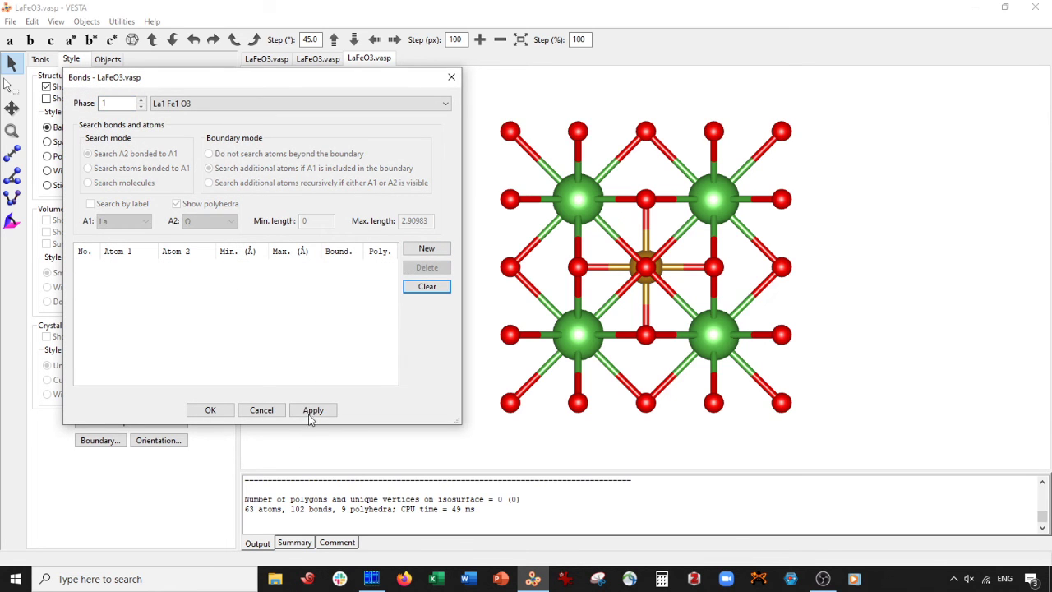
left_click(312, 410)
left_click(210, 409)
Step: Rotate the original and transformed cells into perspective and switch between their tabs to compare
left_click_drag(495, 263, 649, 212)
left_click_drag(606, 240, 626, 201)
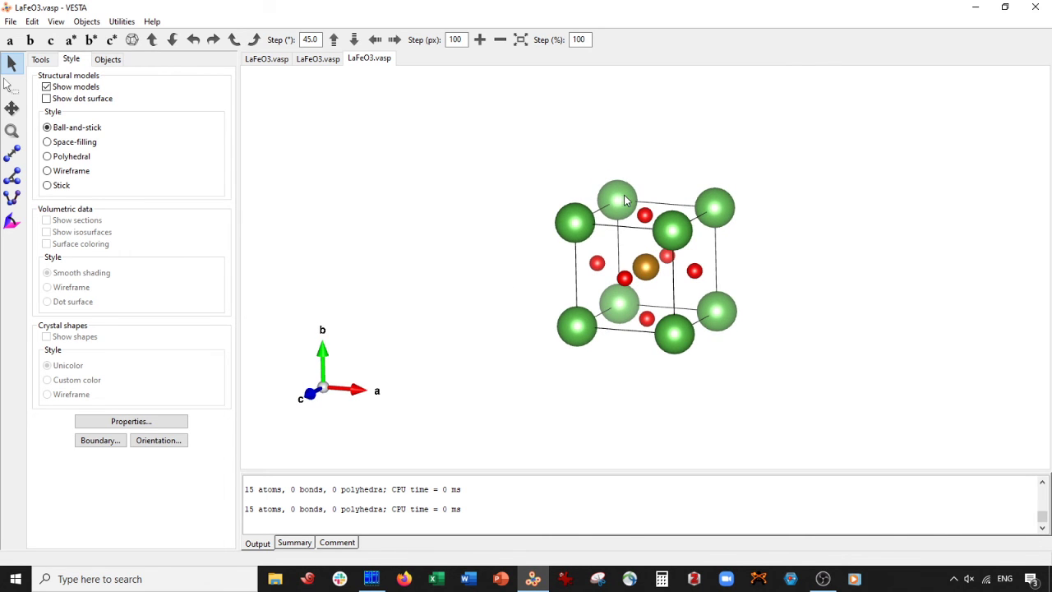
left_click(327, 64)
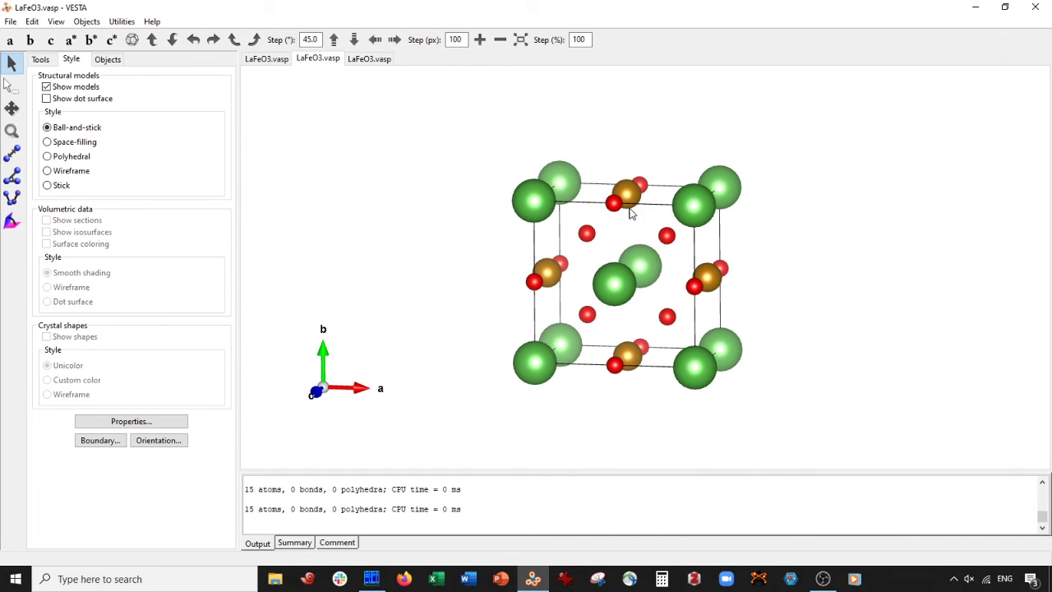
mouse_move(800, 260)
left_mouse_down()
mouse_move(764, 268)
mouse_move(801, 261)
left_mouse_up()
left_click(267, 59)
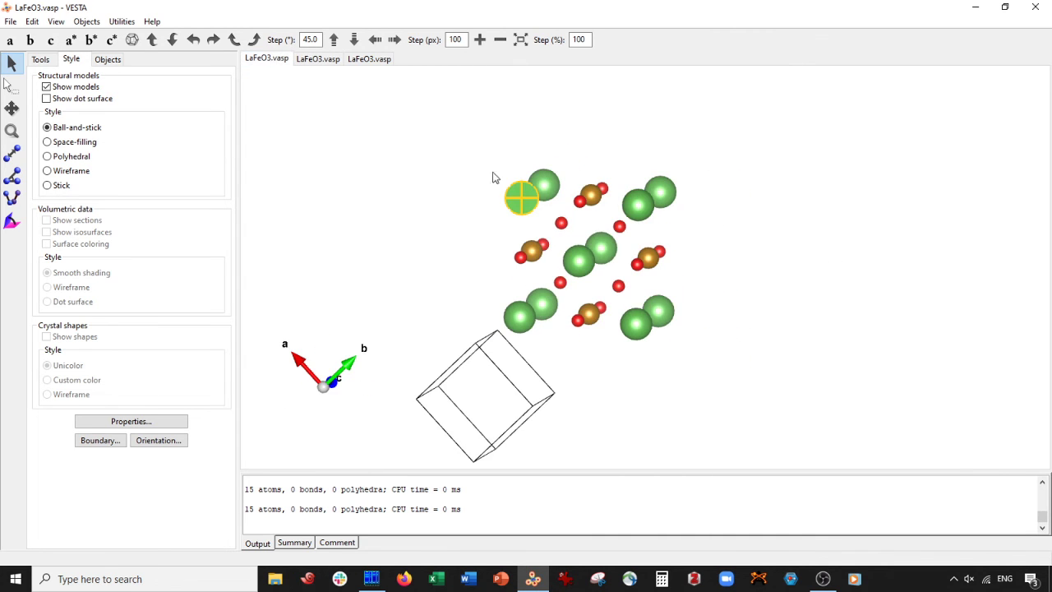
left_click_drag(605, 233, 547, 255)
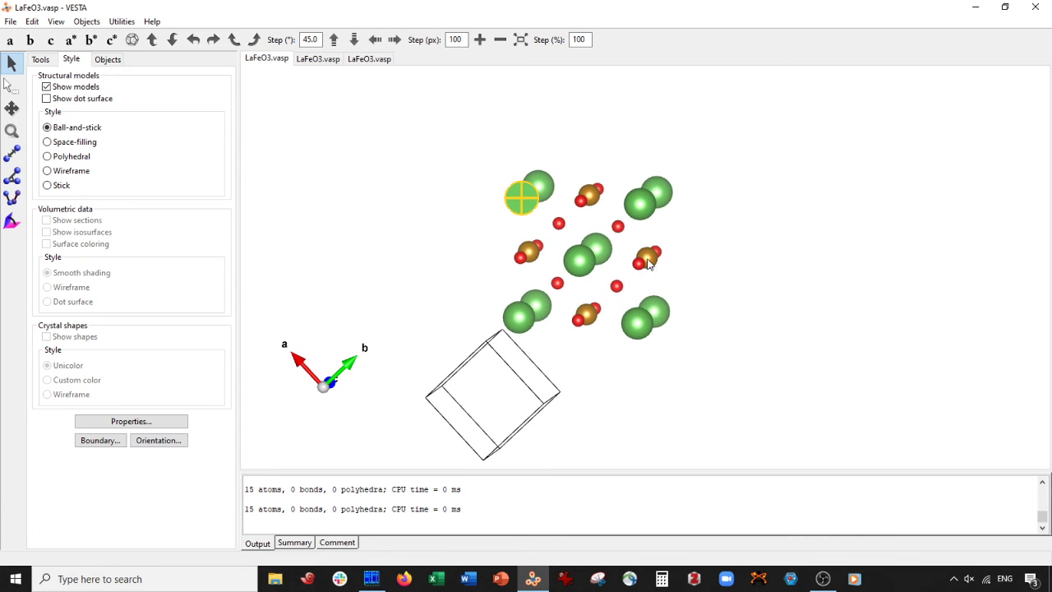
left_click(369, 58)
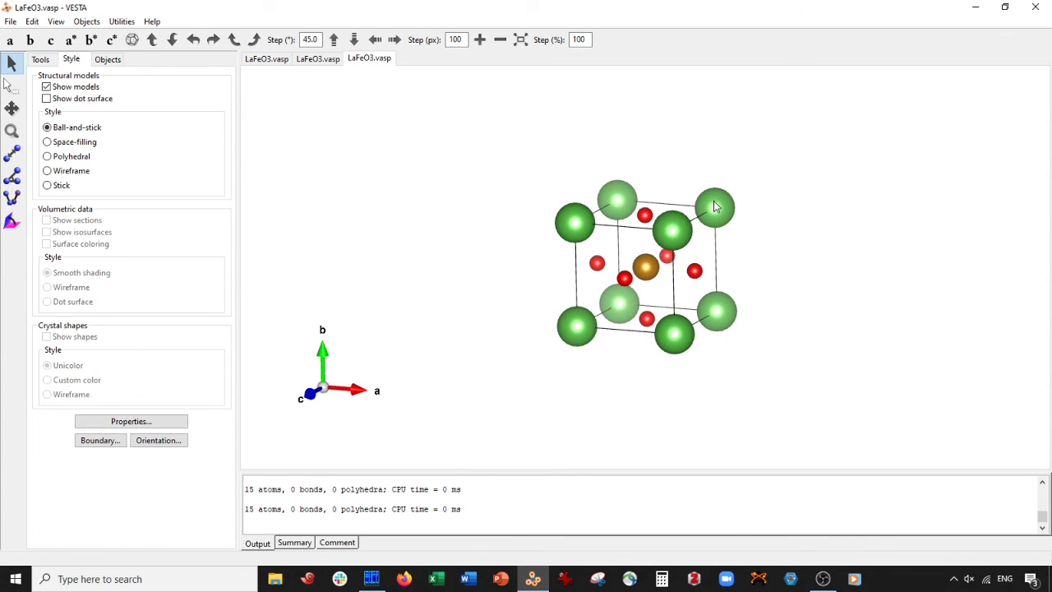
left_click(317, 59)
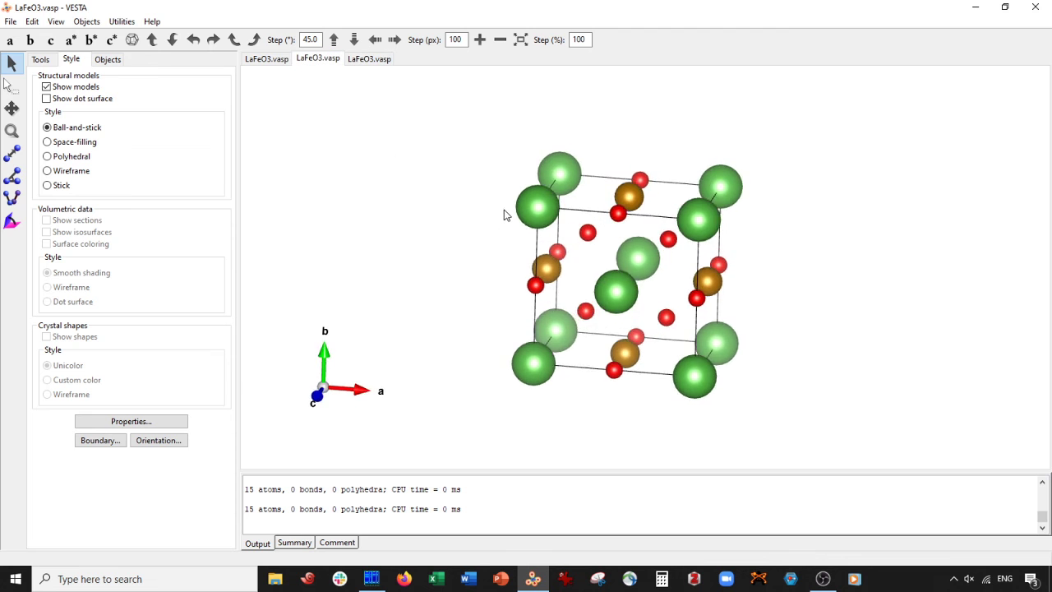
Step: Open VESTA's File menu, then bring OBS Studio to the front from the taskbar
left_click(11, 22)
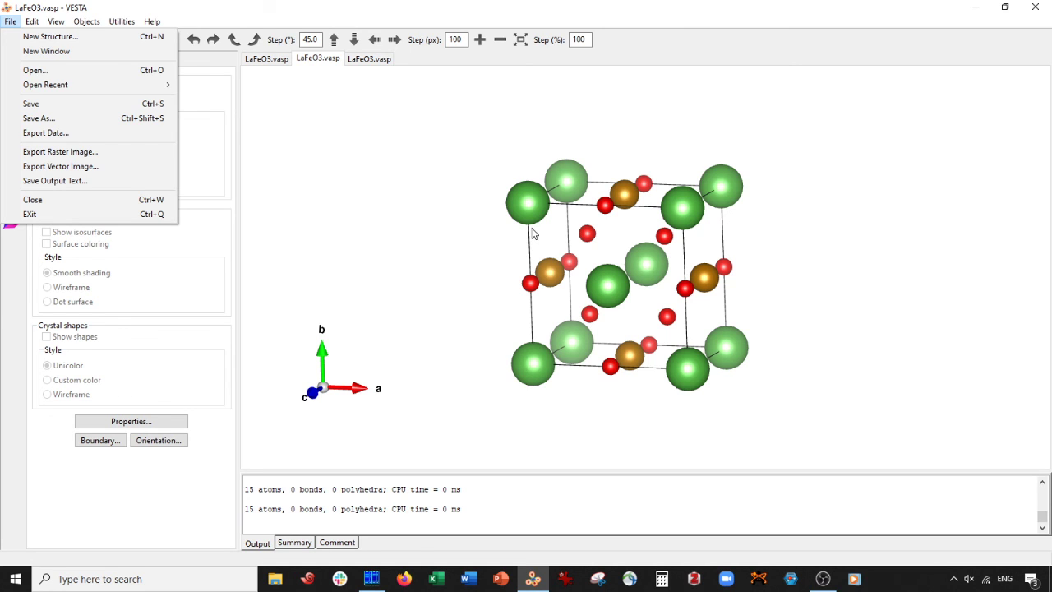
left_click(825, 579)
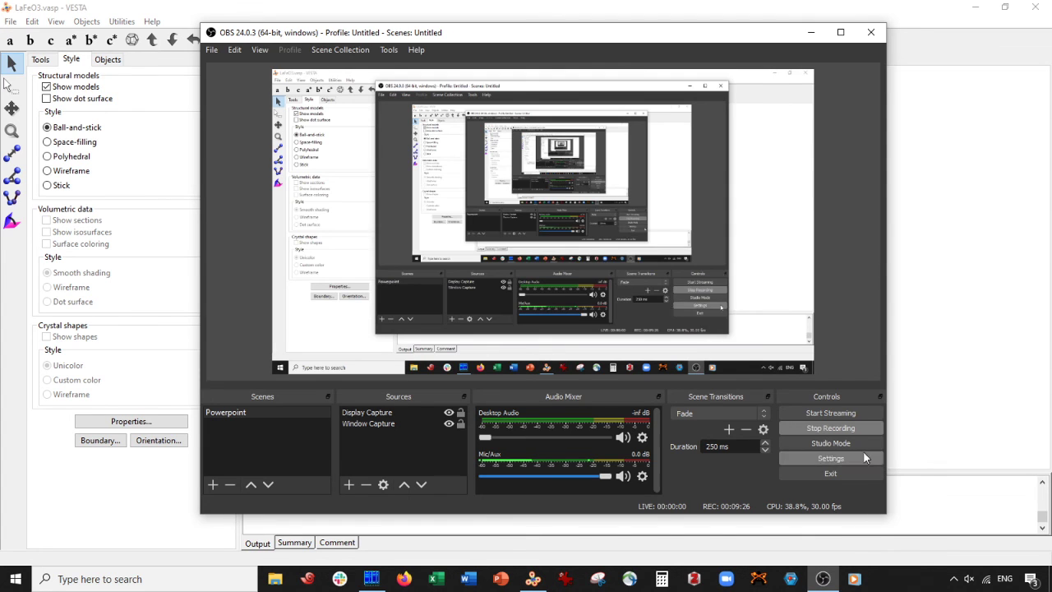